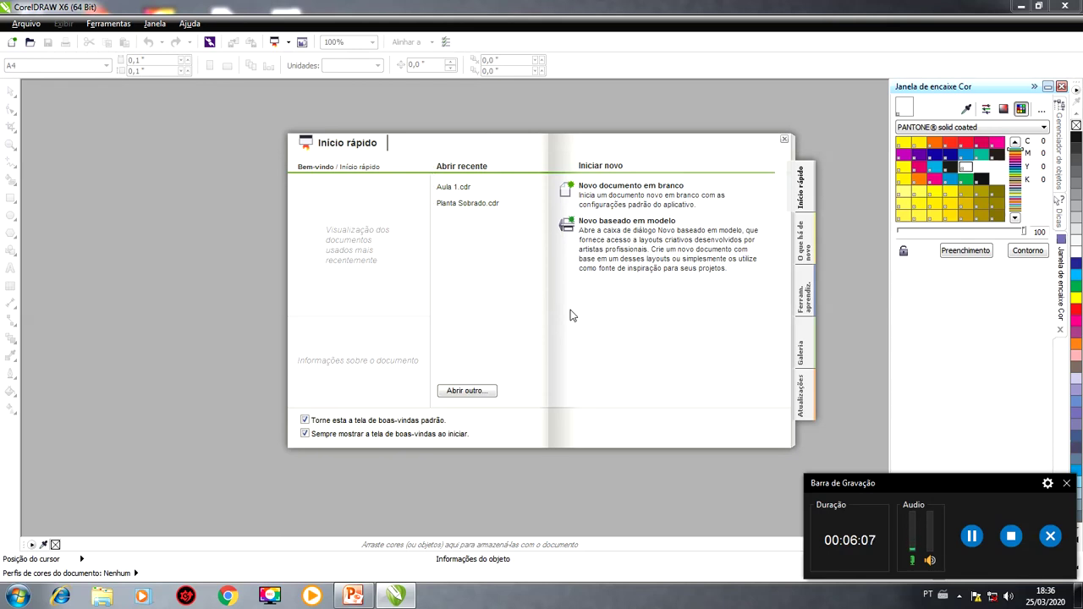
Start a new blank document named "Aula 1" using the "Padrão do CorelDRAW" preset destination.
left_click(639, 188)
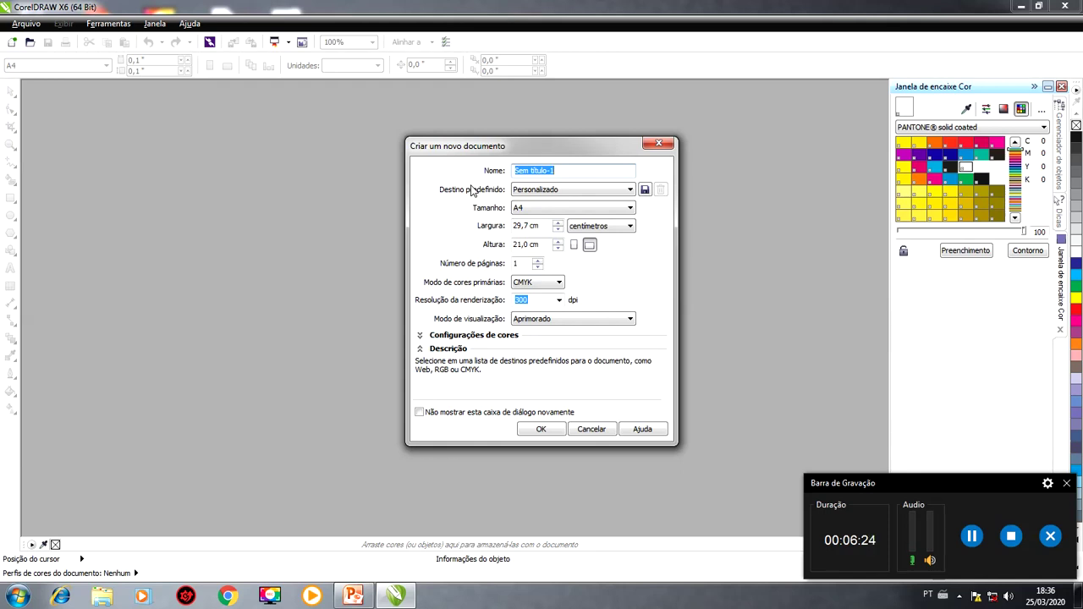
type("Auc")
key("BackSpace")
type("la 1")
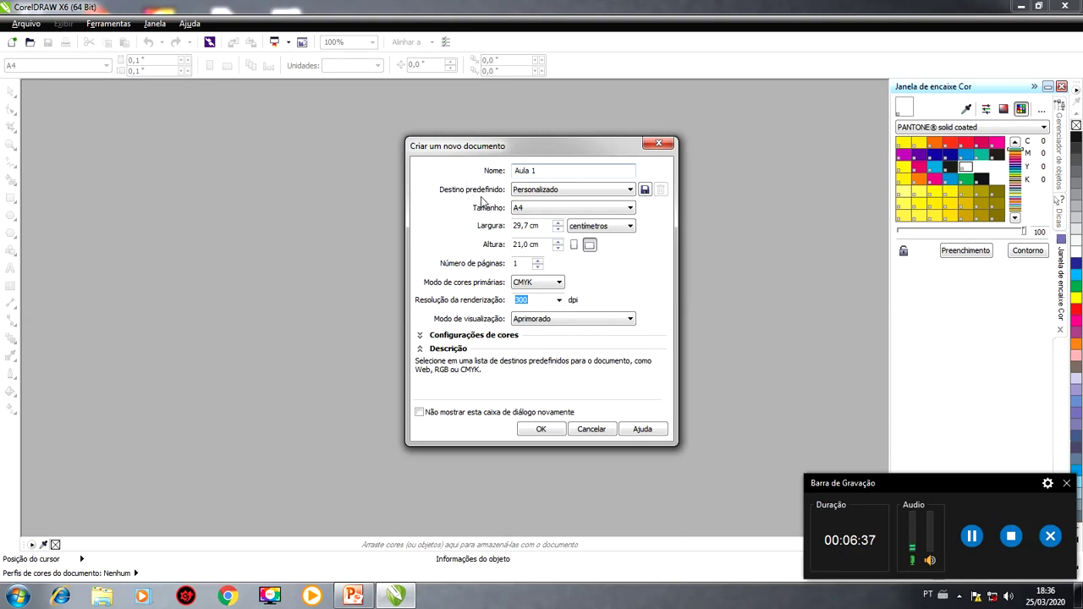
left_click(630, 193)
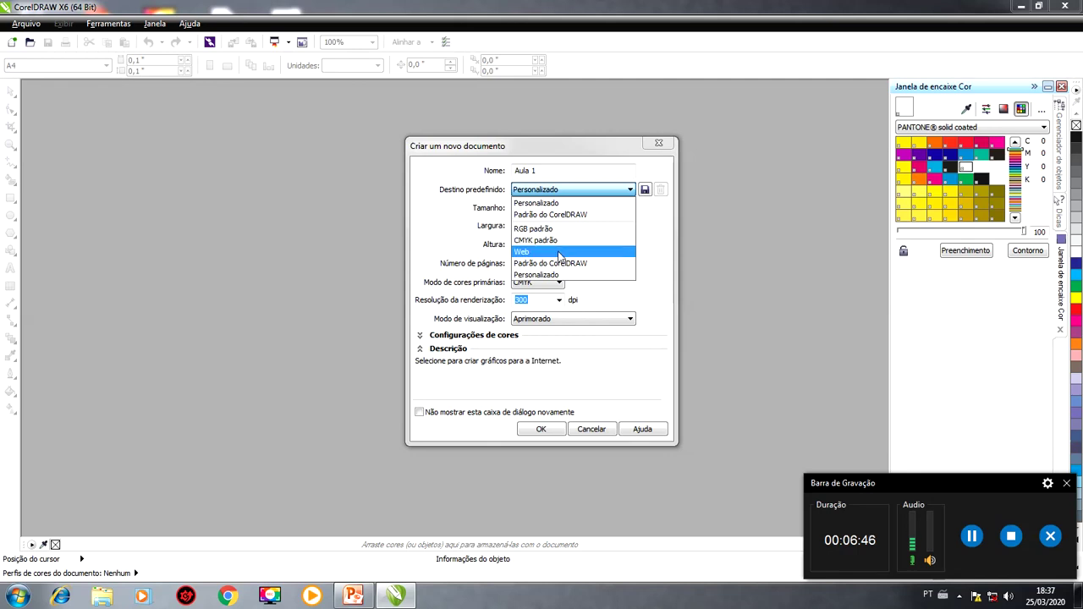
left_click(560, 217)
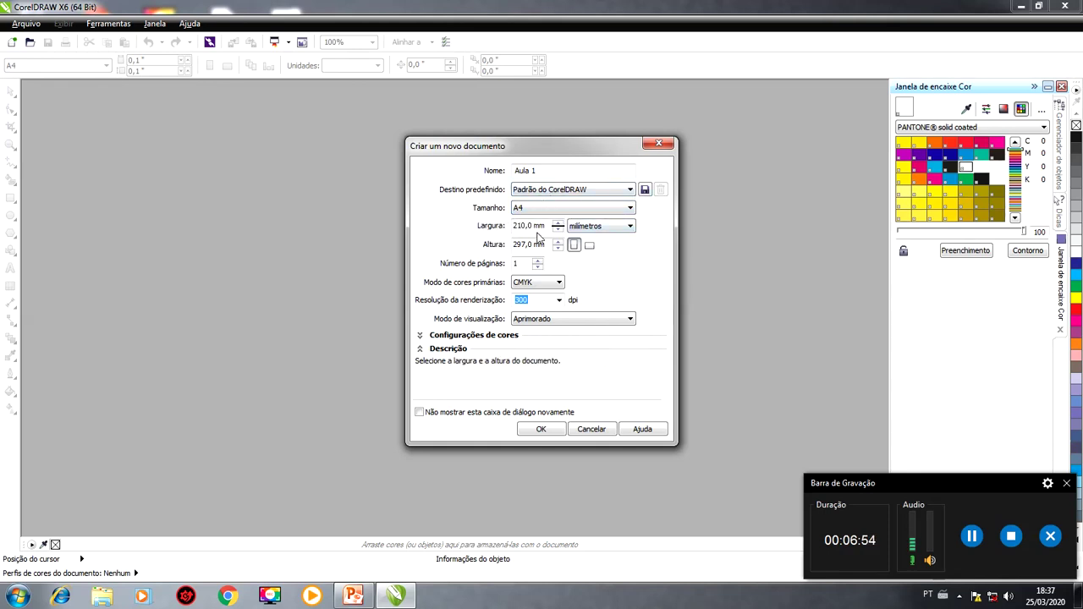
Set the new document's page to A4 in landscape orientation, with centimetres as the unit.
left_click(631, 210)
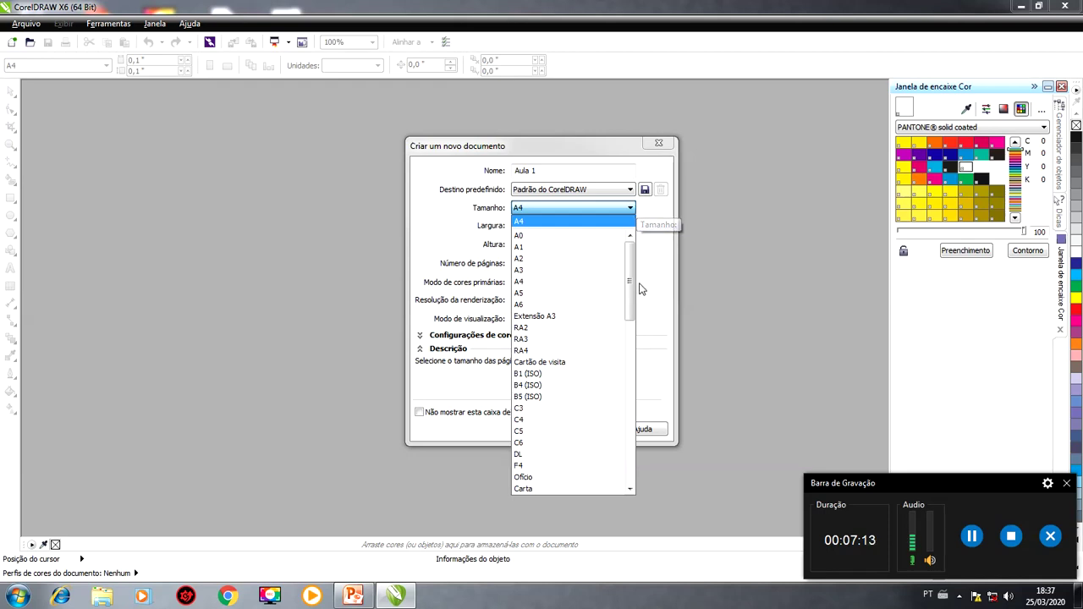
mouse_move(632, 282)
left_mouse_down()
mouse_move(638, 463)
mouse_move(636, 266)
left_mouse_up()
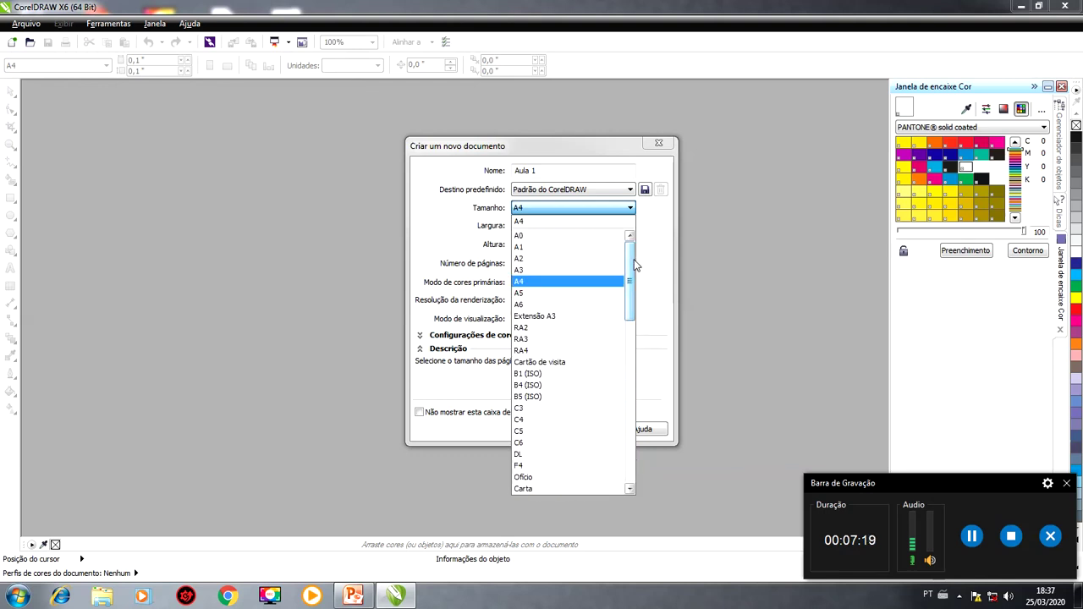
left_click(562, 290)
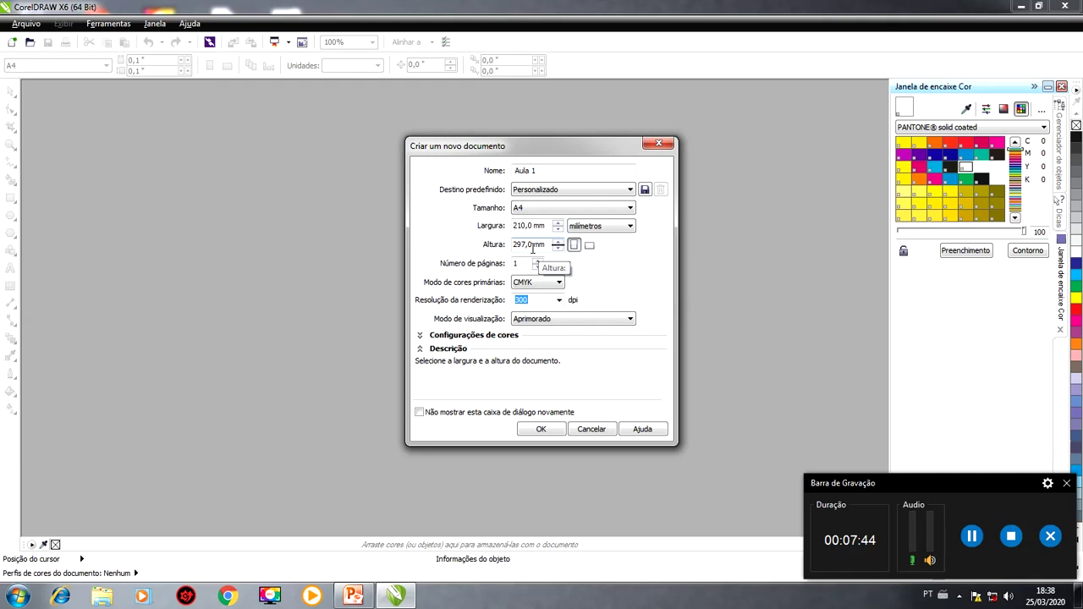
left_click(589, 246)
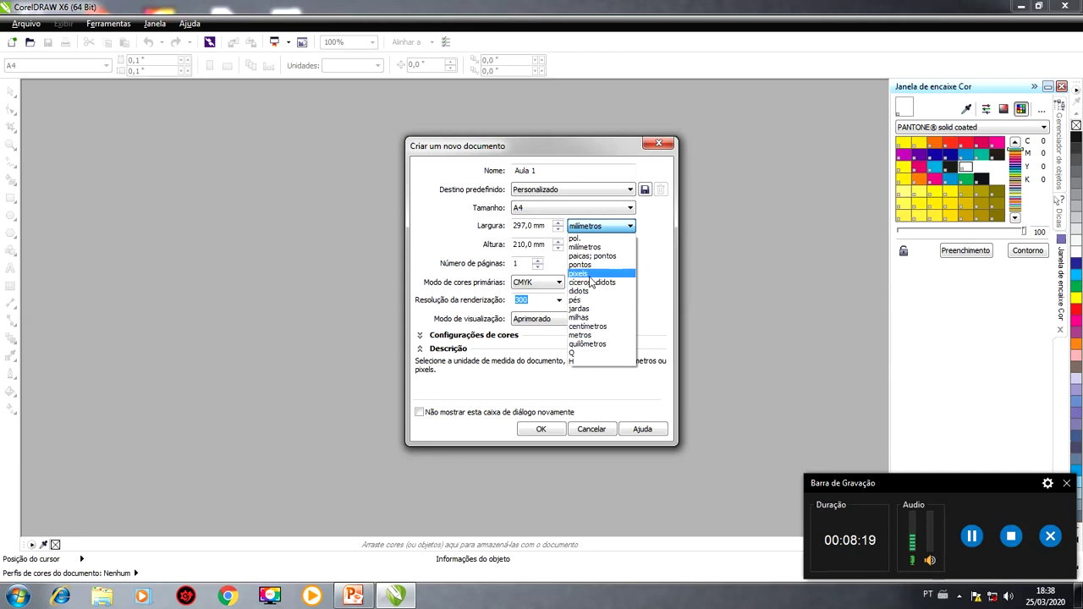
left_click(593, 327)
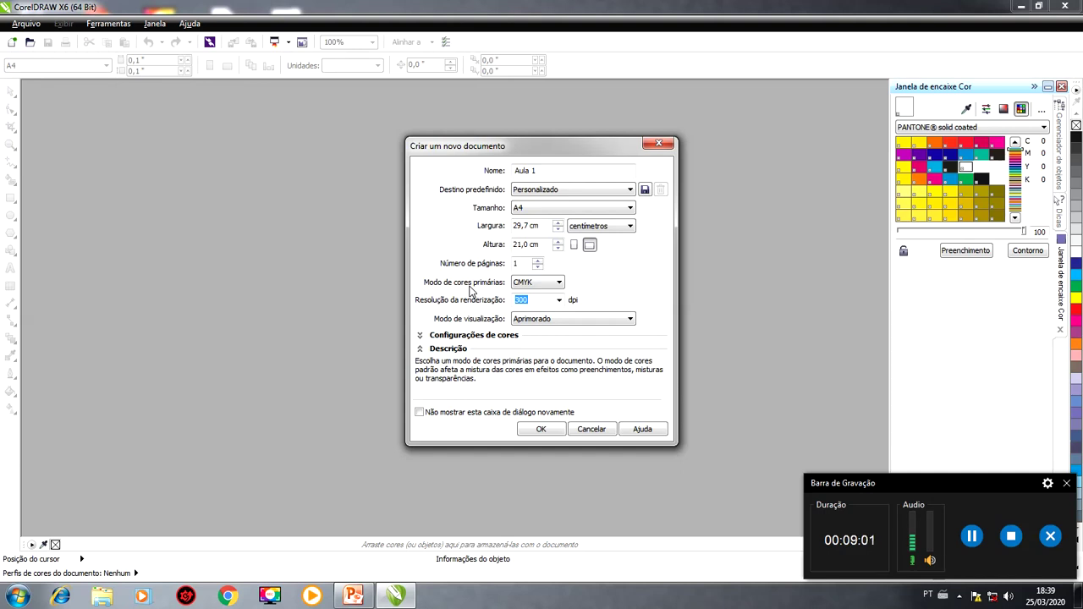
Keep CMYK as the primary colour mode and create the document.
left_click(557, 283)
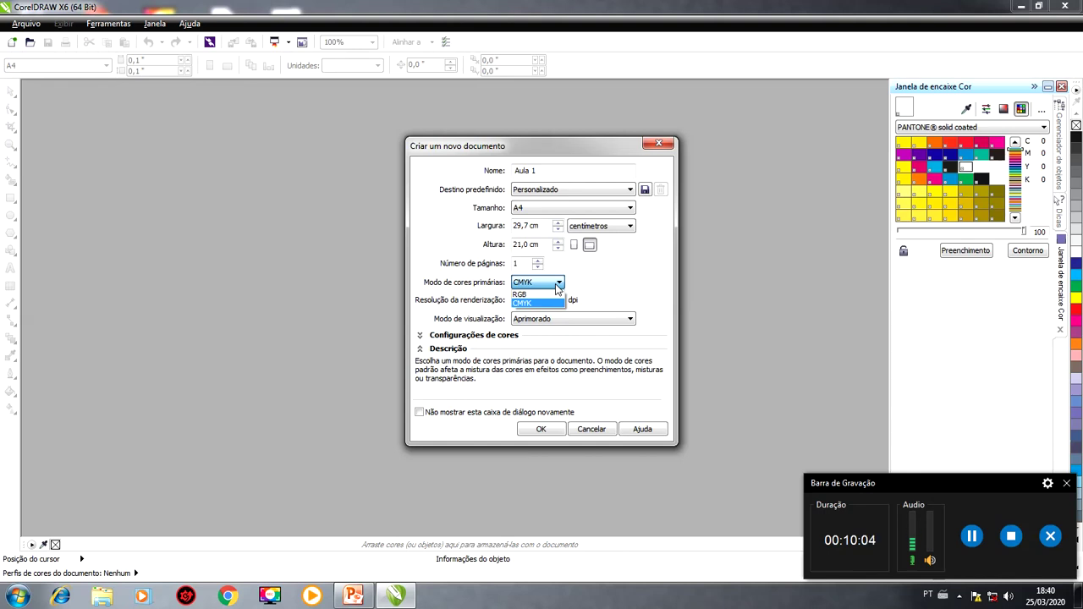
key("Tab")
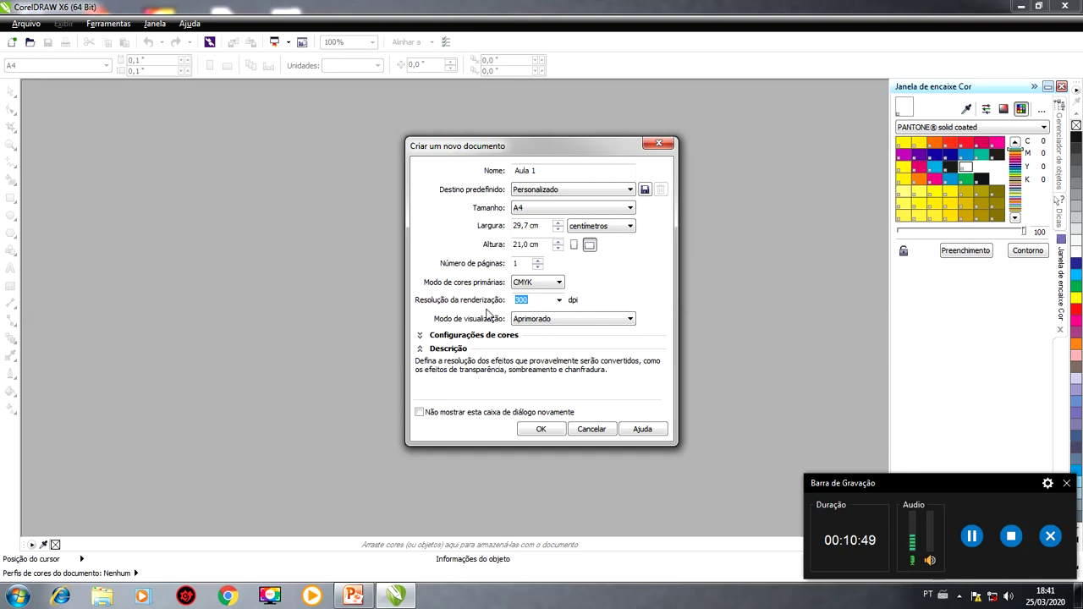
left_click(541, 429)
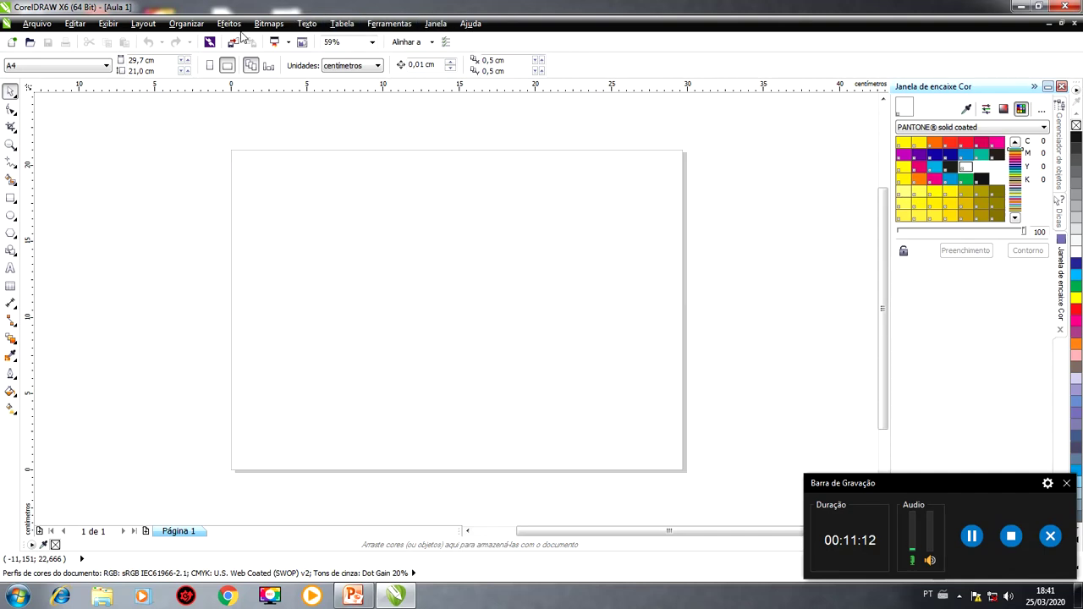
left_click(42, 24)
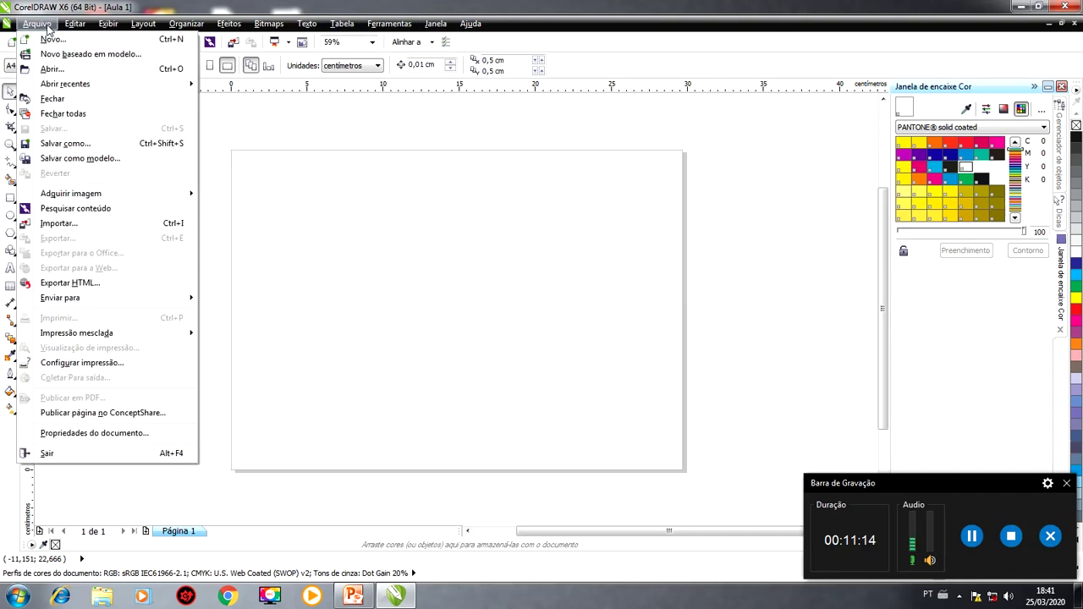
mouse_move(76, 26)
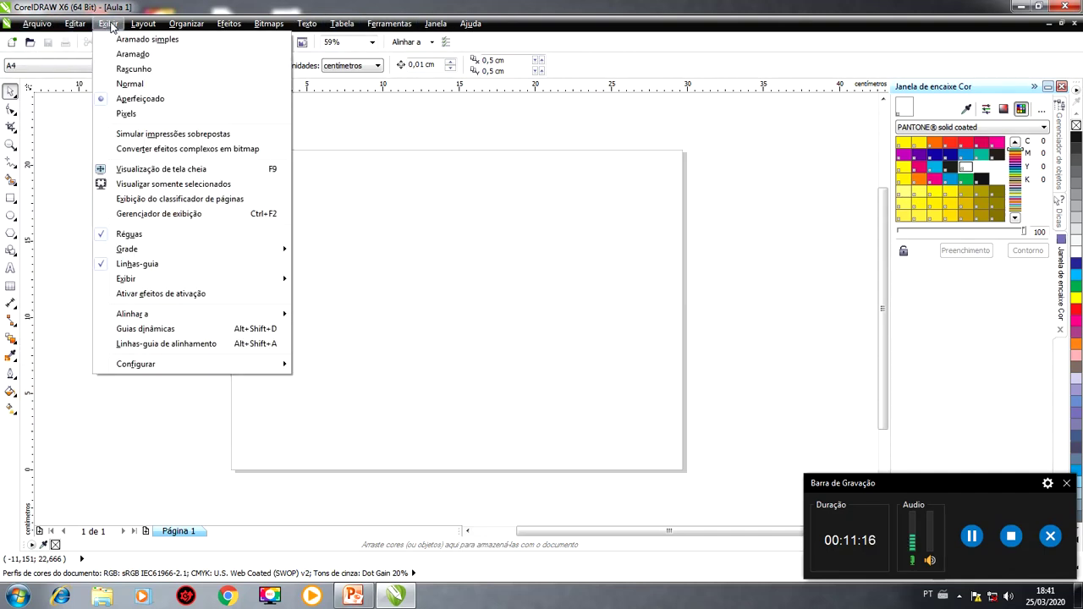
mouse_move(131, 26)
mouse_move(220, 32)
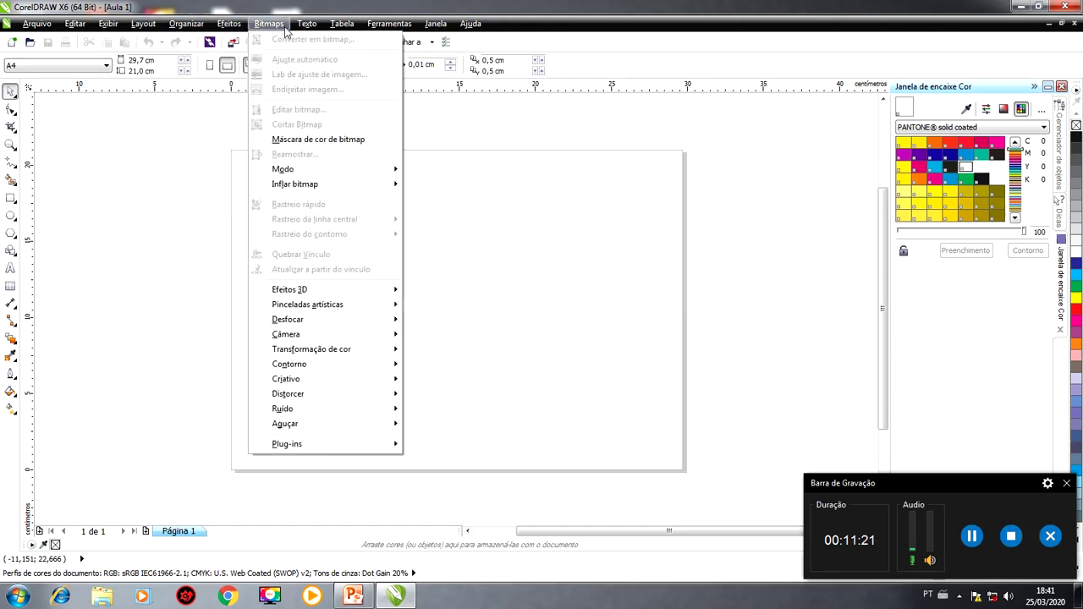
mouse_move(306, 26)
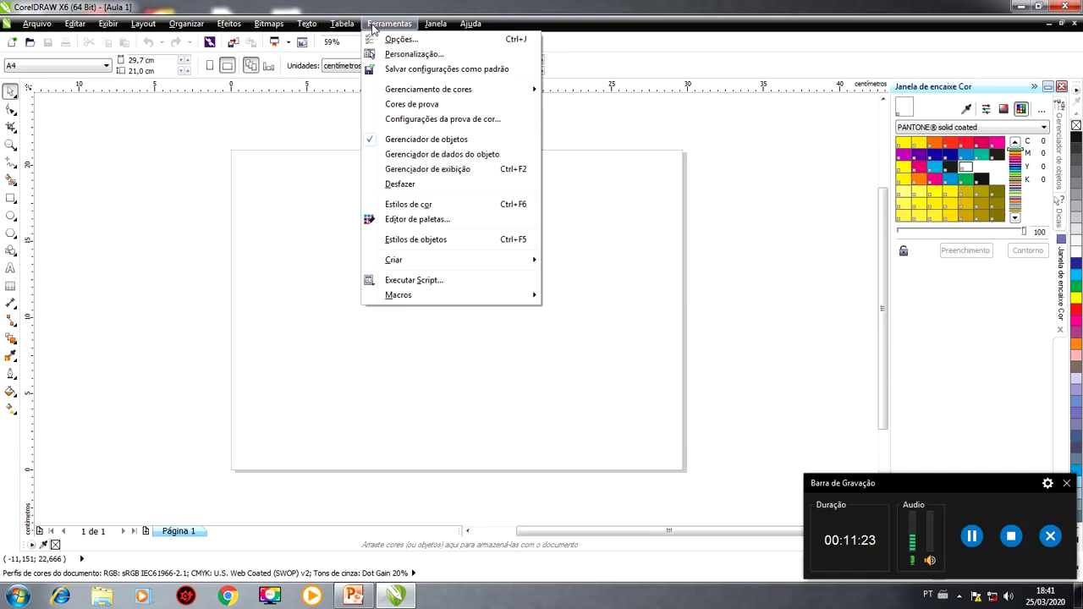
mouse_move(451, 31)
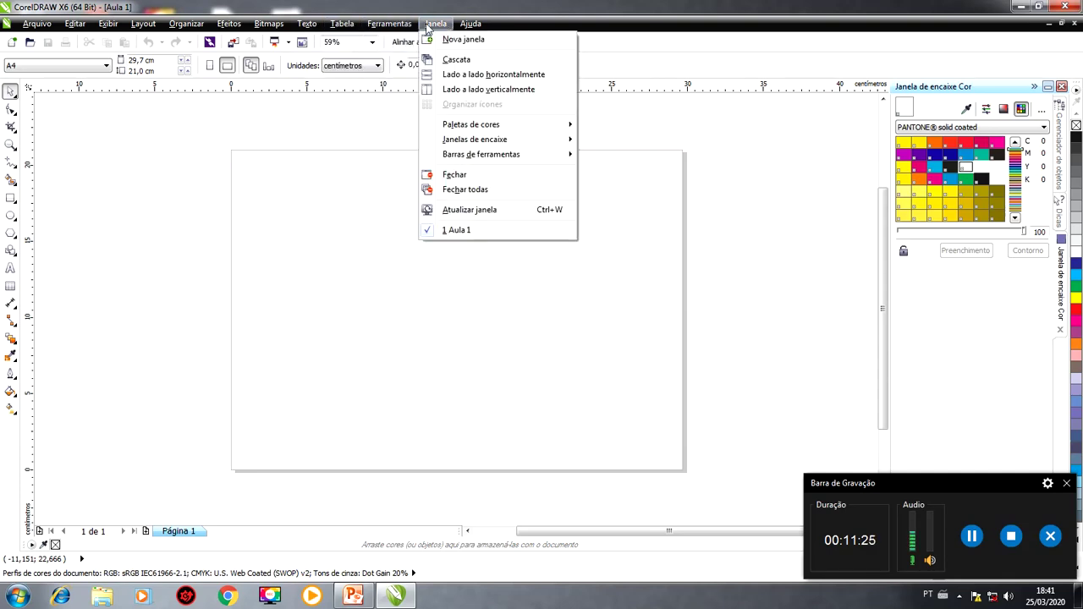
mouse_move(90, 28)
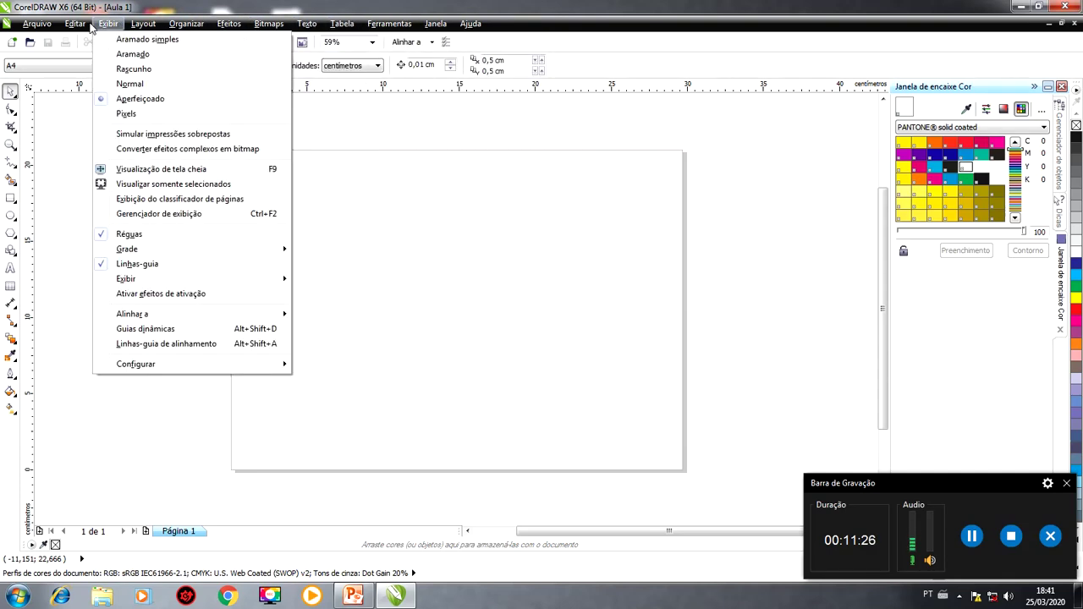
left_click(35, 24)
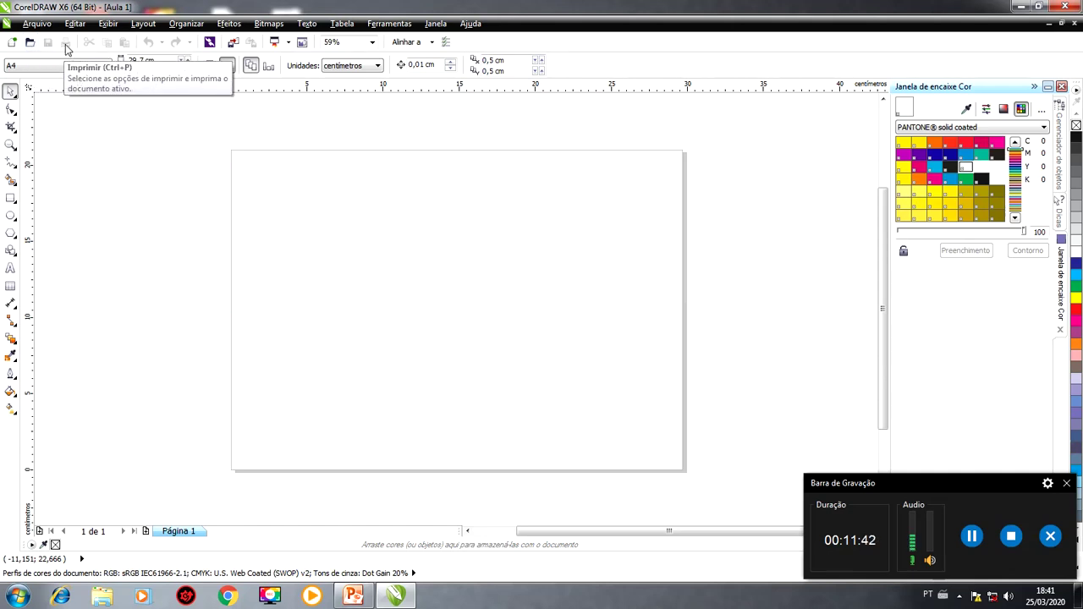
Zoom the view to 400% and return it to fit the whole page.
left_click(372, 43)
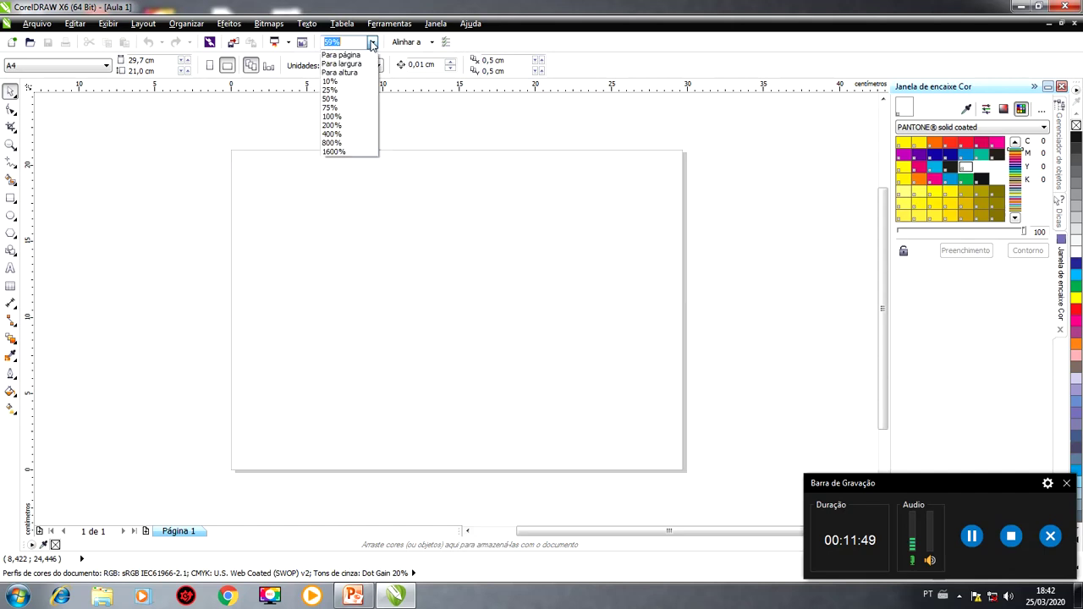
left_click(345, 134)
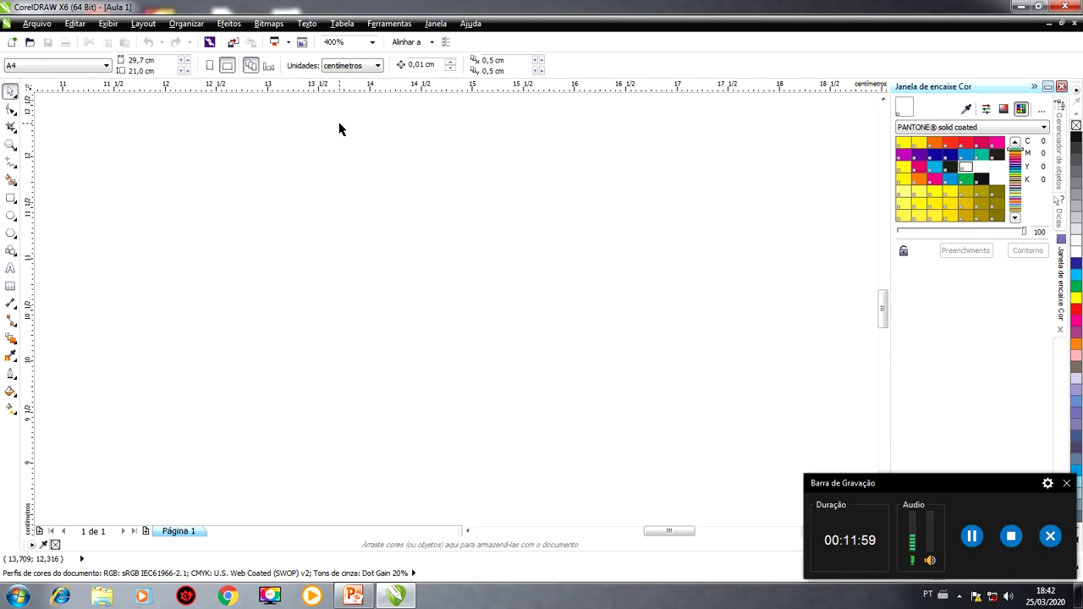
left_click(372, 42)
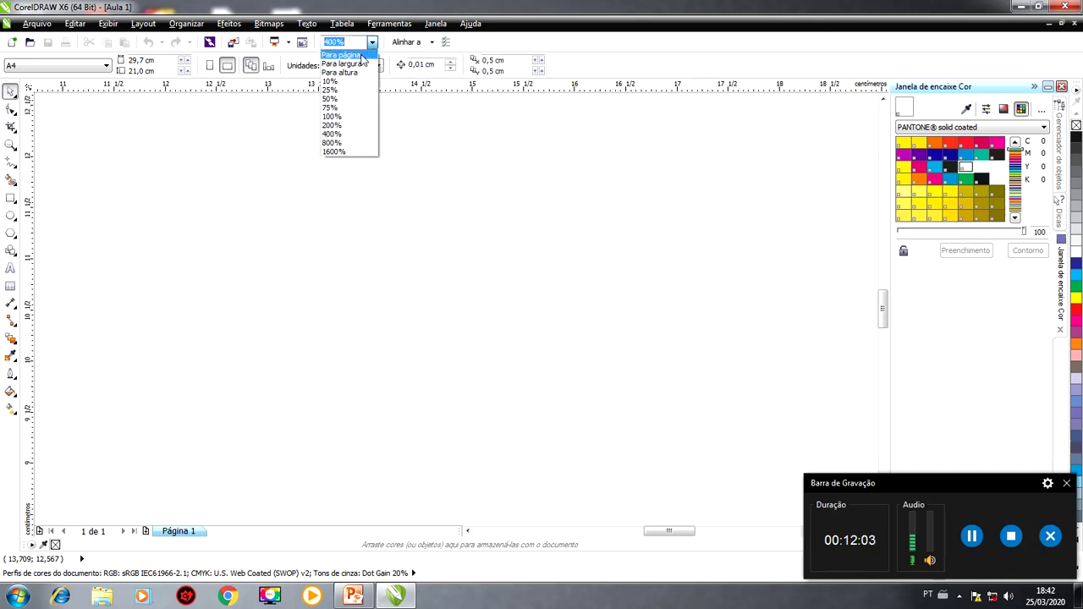
left_click(362, 56)
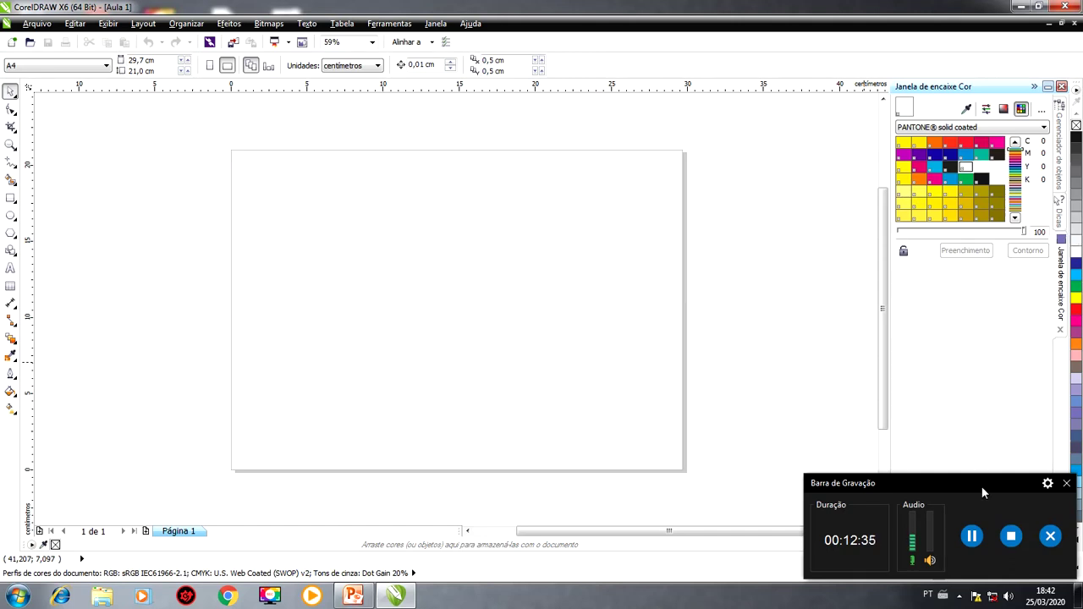
left_click_drag(984, 481, 969, 487)
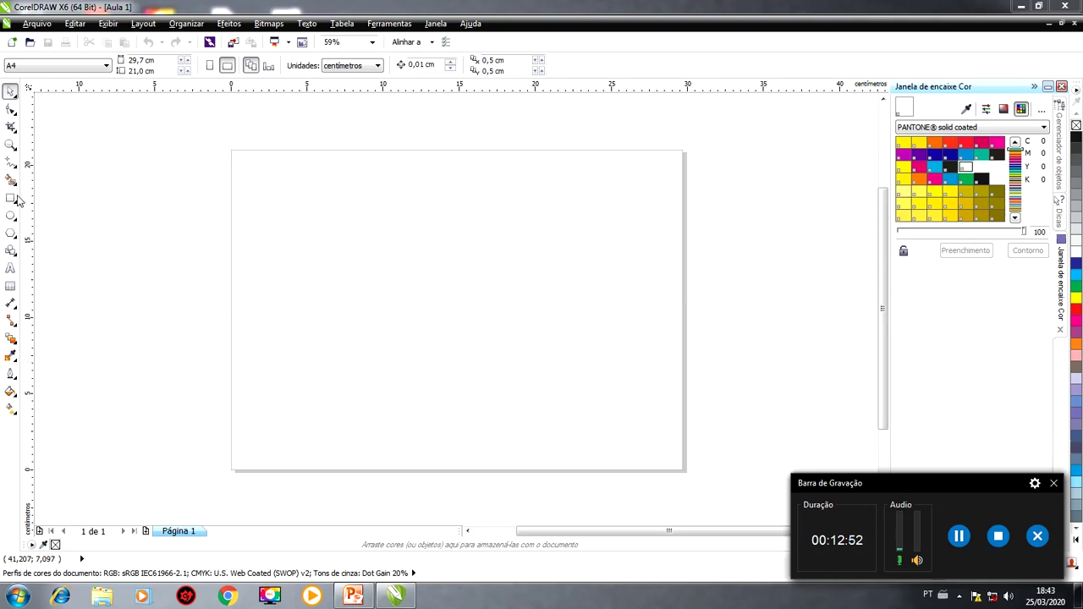
Draw a rectangle about 12.7 cm wide and 7.5 cm high in the upper-left area of the page.
left_click(11, 200)
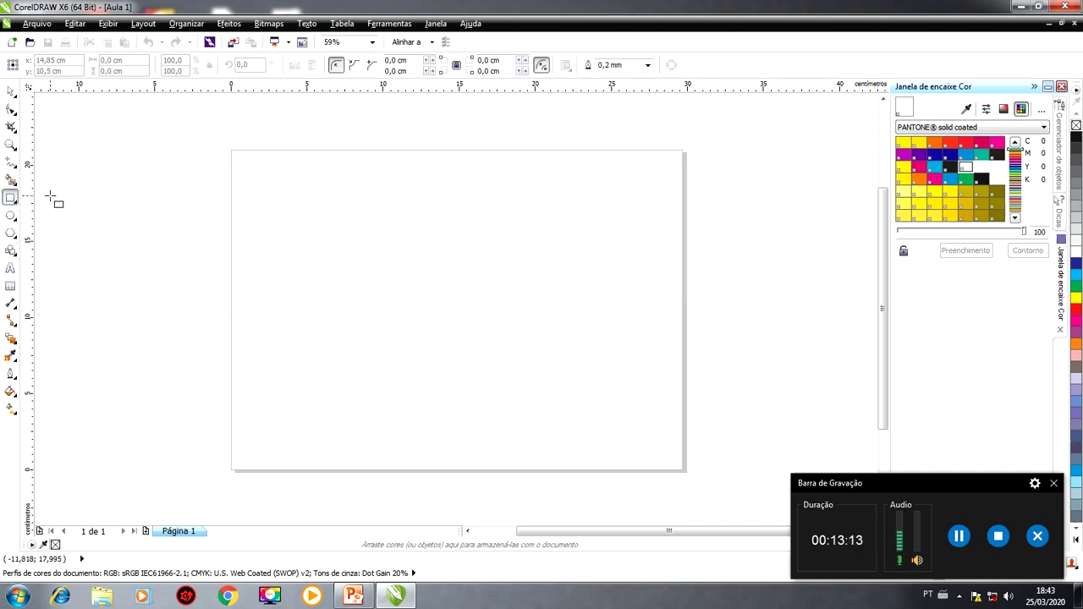
left_click(264, 195)
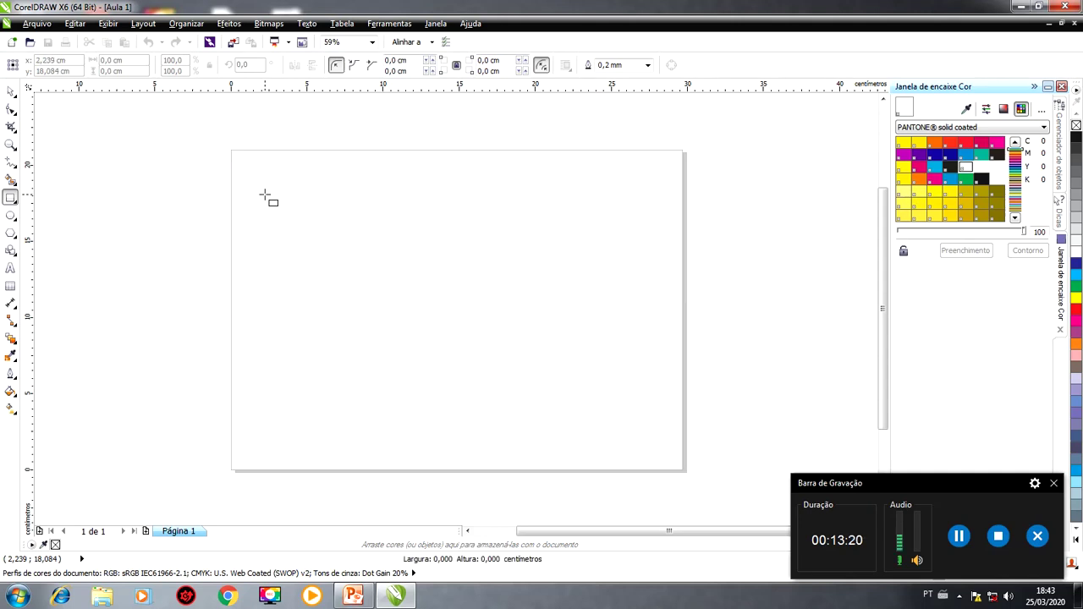
left_click_drag(264, 195, 459, 309)
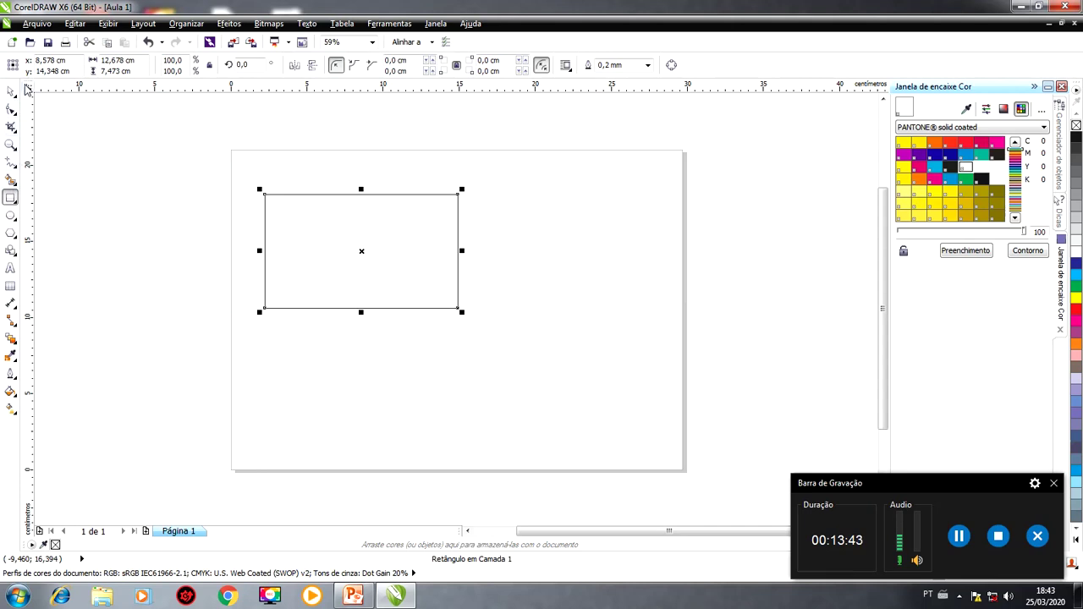
Draw a level 3-point rectangle about 12.7 cm wide and 5.9 cm high below the first rectangle.
left_click(13, 199)
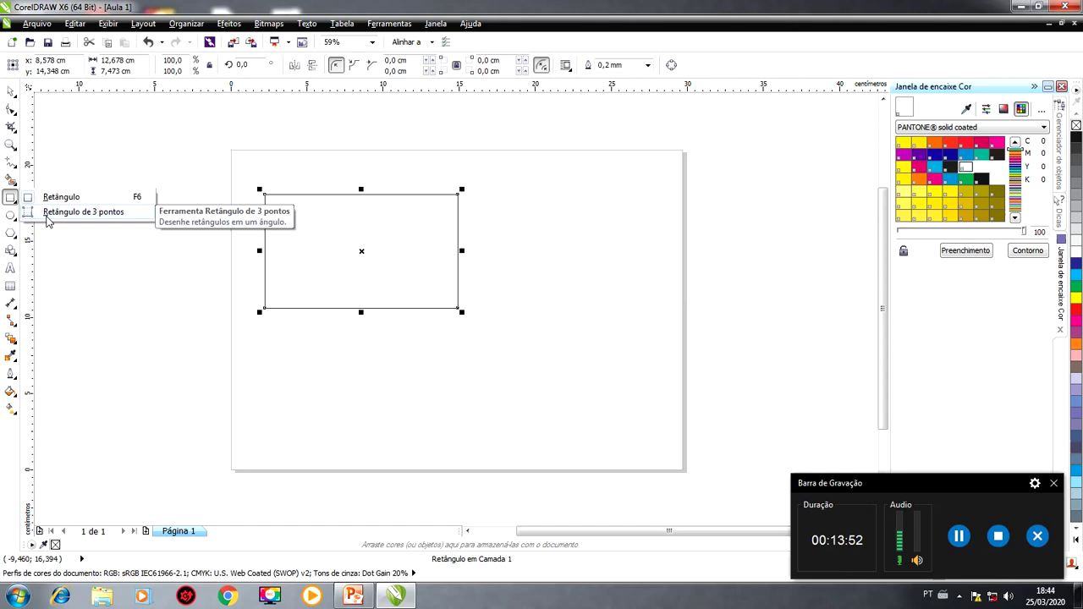
left_click(83, 211)
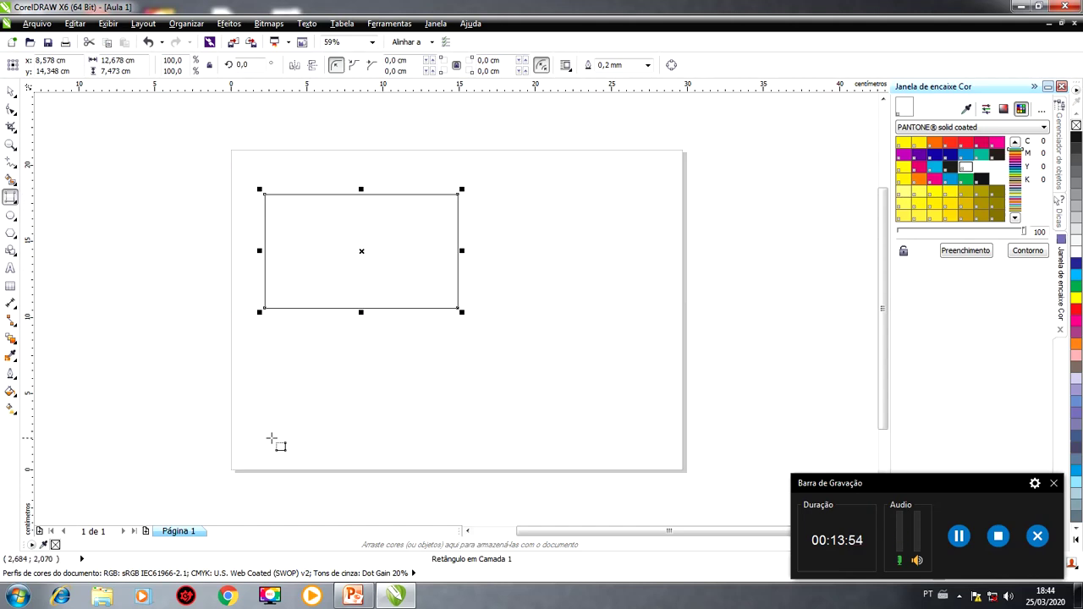
key("Escape")
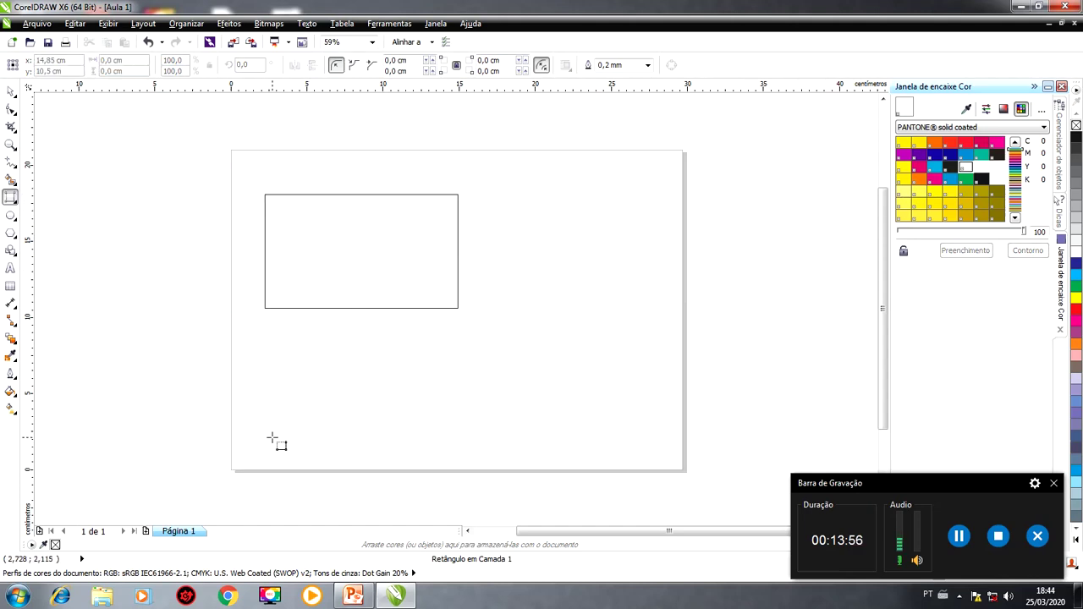
left_click_drag(272, 437, 464, 437)
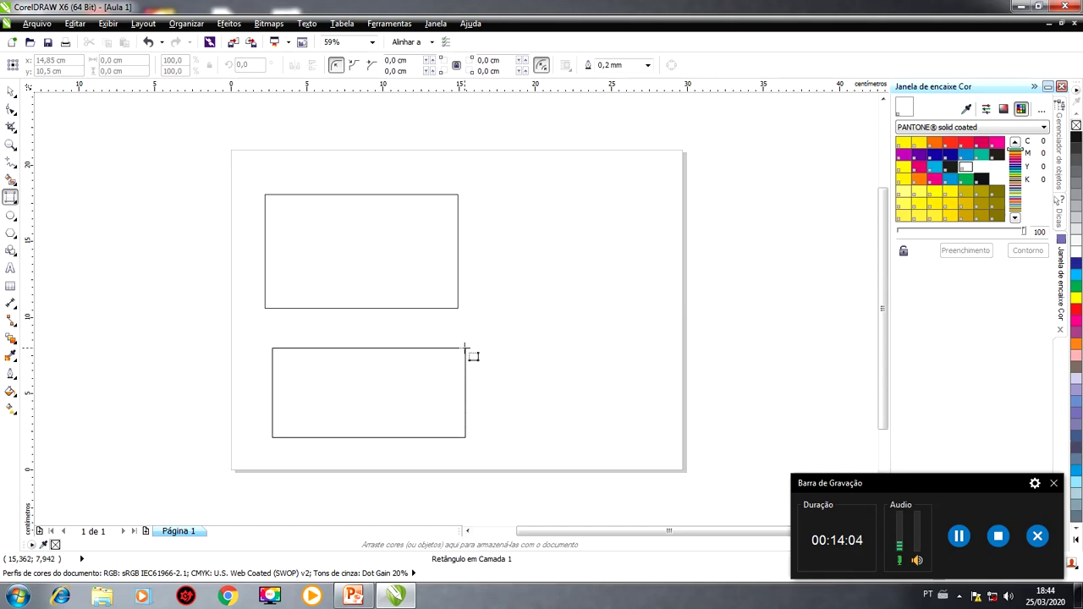
left_click(465, 348)
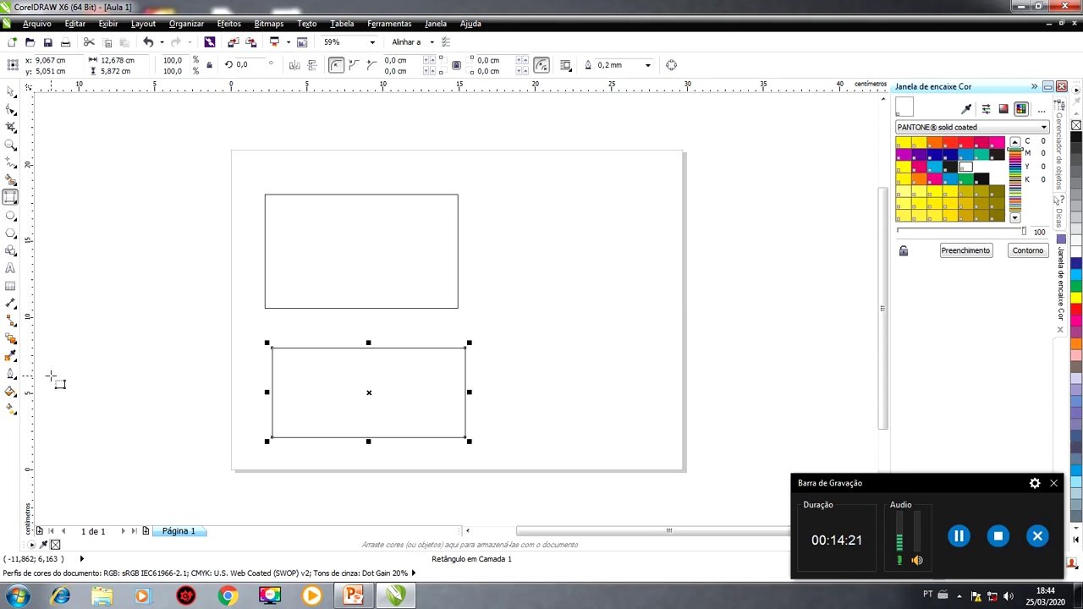
Clear the current selection and select the lower rectangle with the Pick tool.
left_click(11, 92)
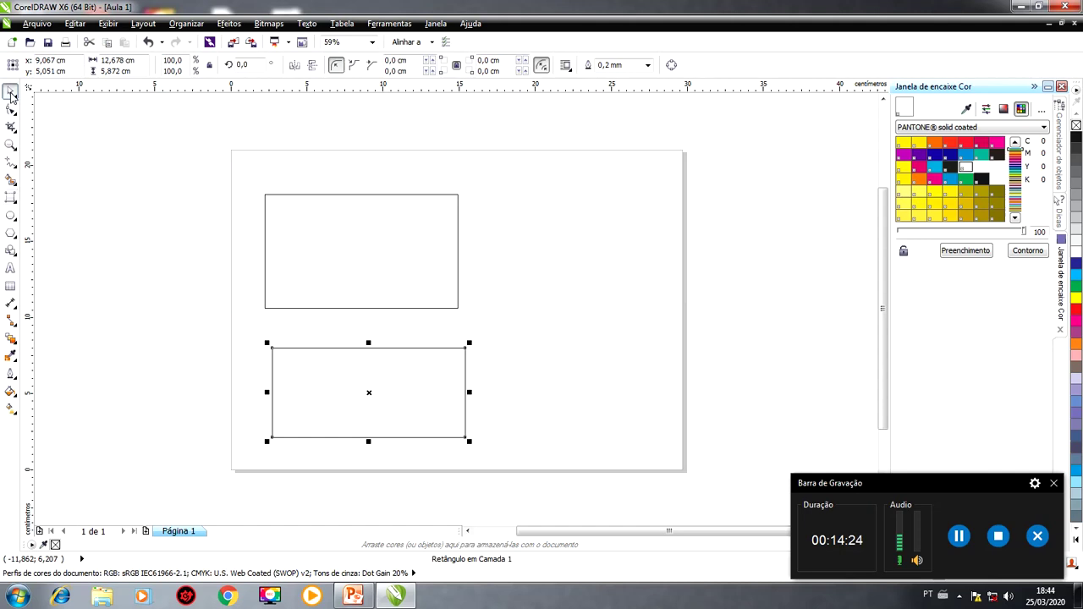
left_click(135, 317)
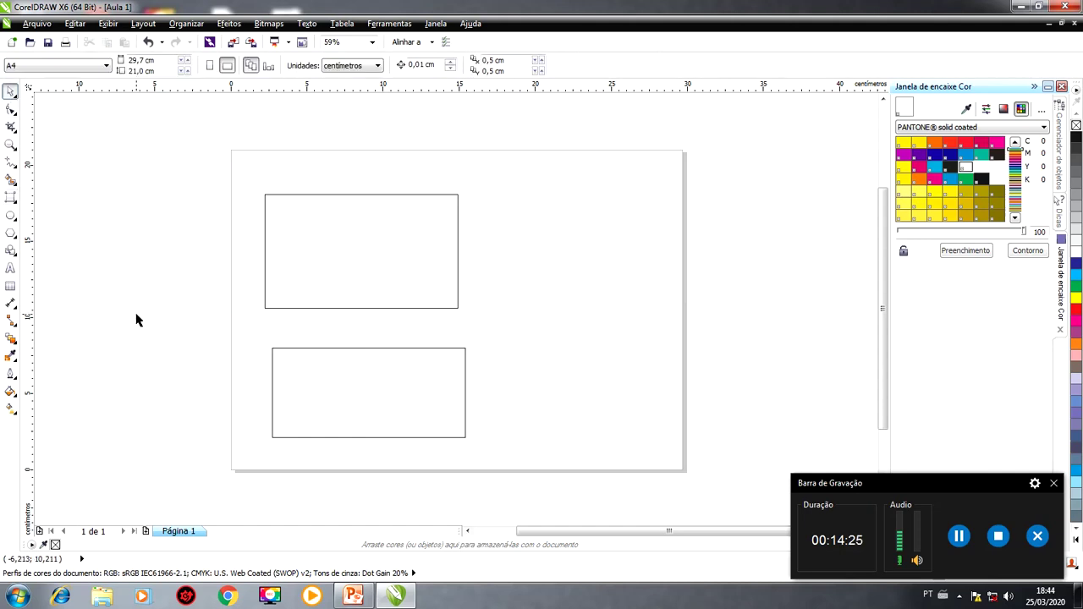
left_click(392, 399)
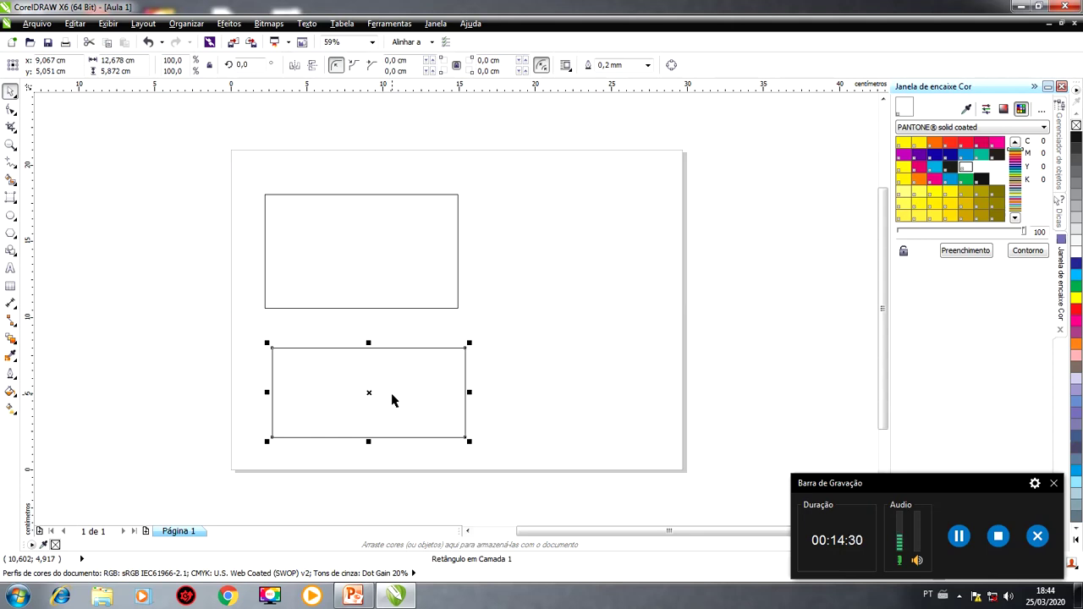
Delete the lower rectangle and select the remaining rectangle.
key("Delete")
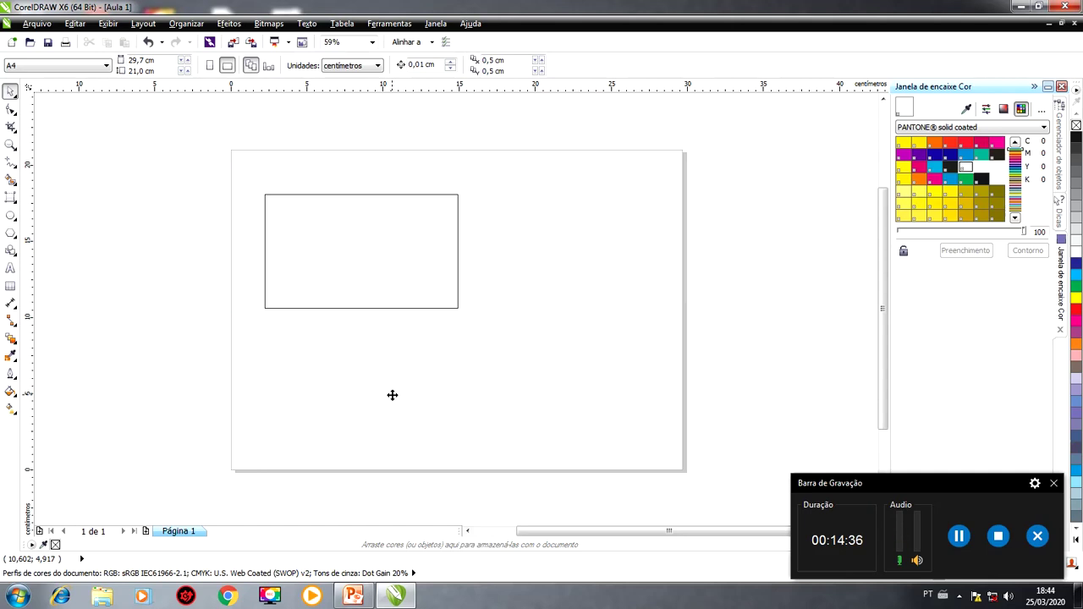
left_click(370, 259)
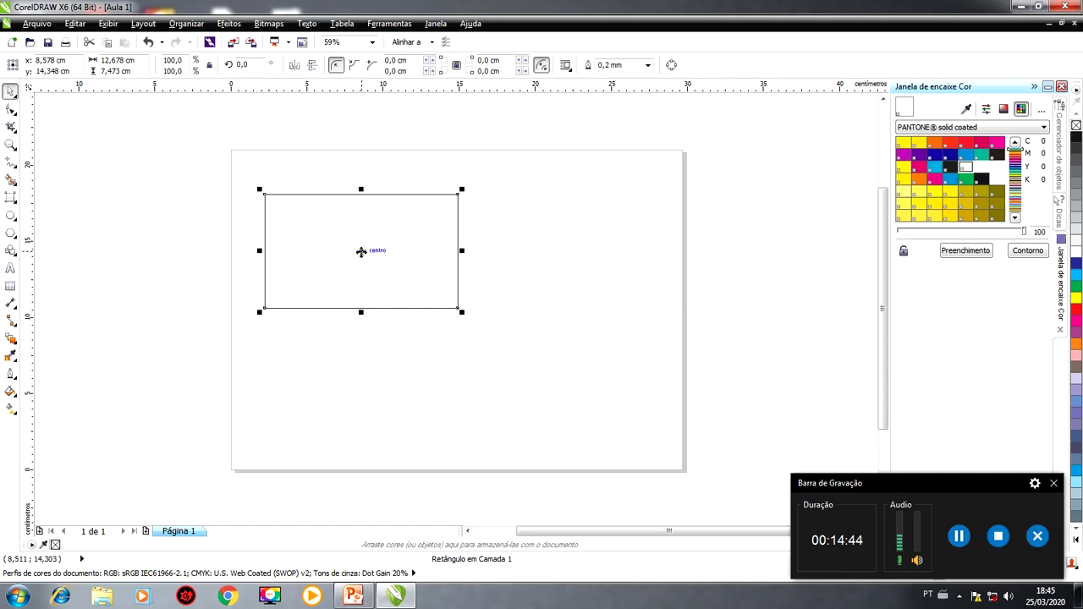
Try rotating the rectangle about its centre to about 186° and skewing it slightly along its upper edge, undoing each change.
left_click(361, 252)
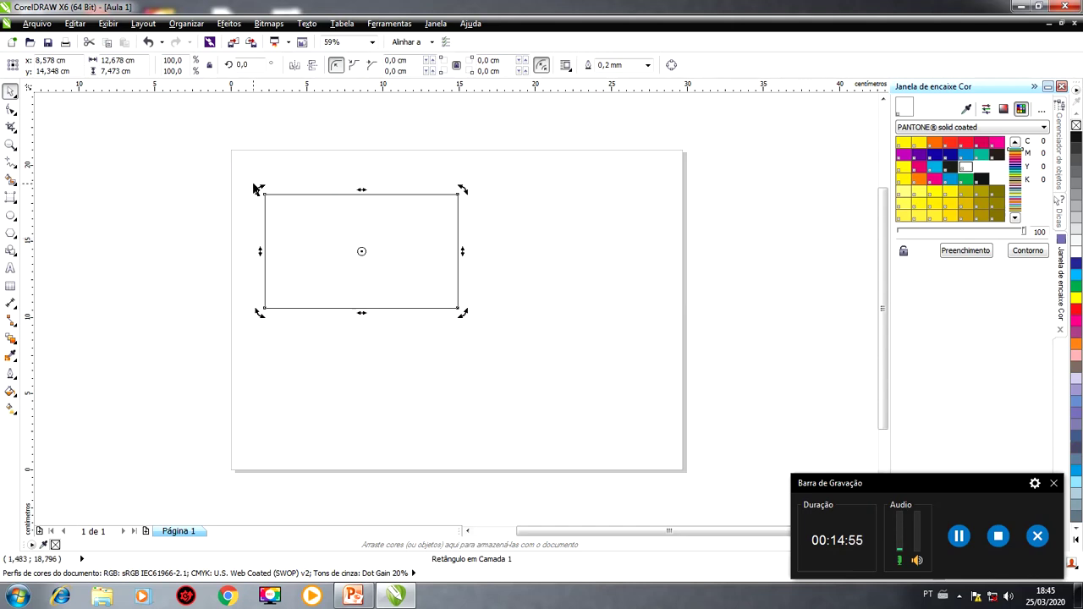
left_click_drag(260, 188, 487, 312)
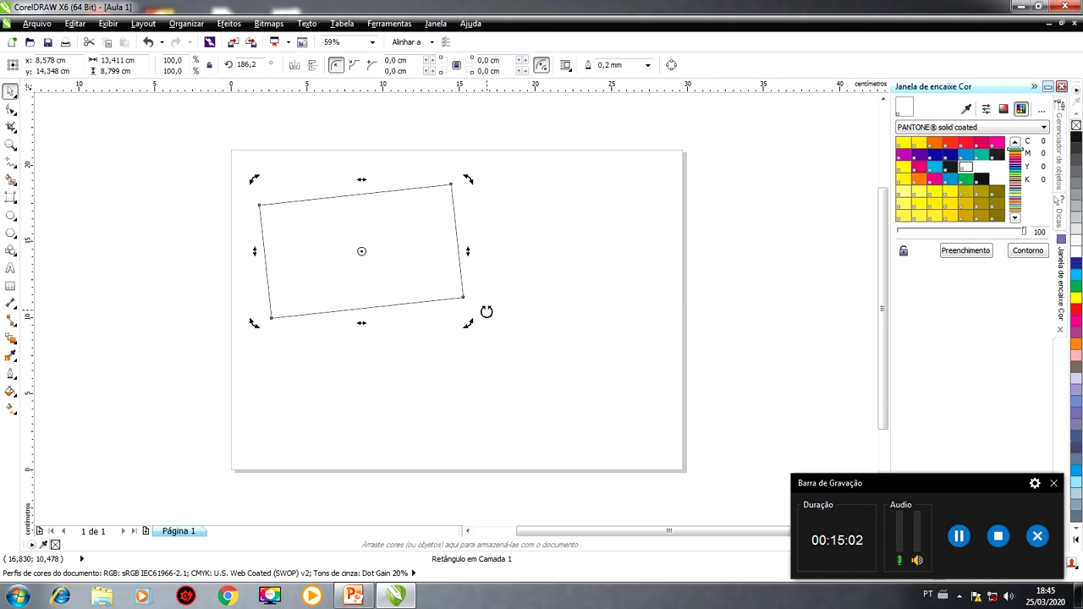
key("ctrl+z")
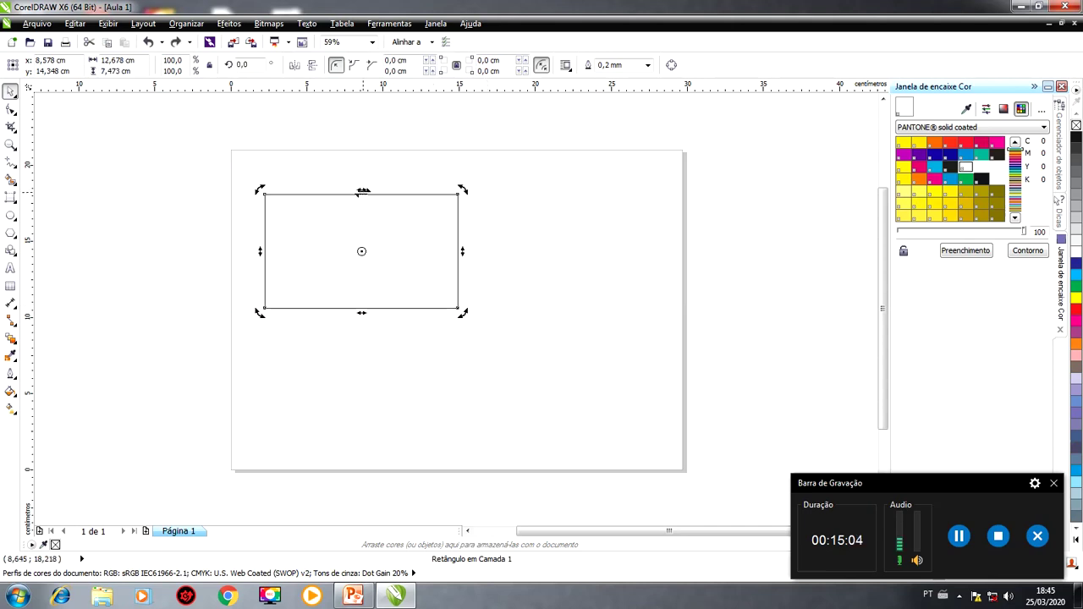
mouse_move(363, 191)
left_mouse_down()
mouse_move(445, 184)
mouse_move(316, 181)
mouse_move(360, 187)
left_mouse_up()
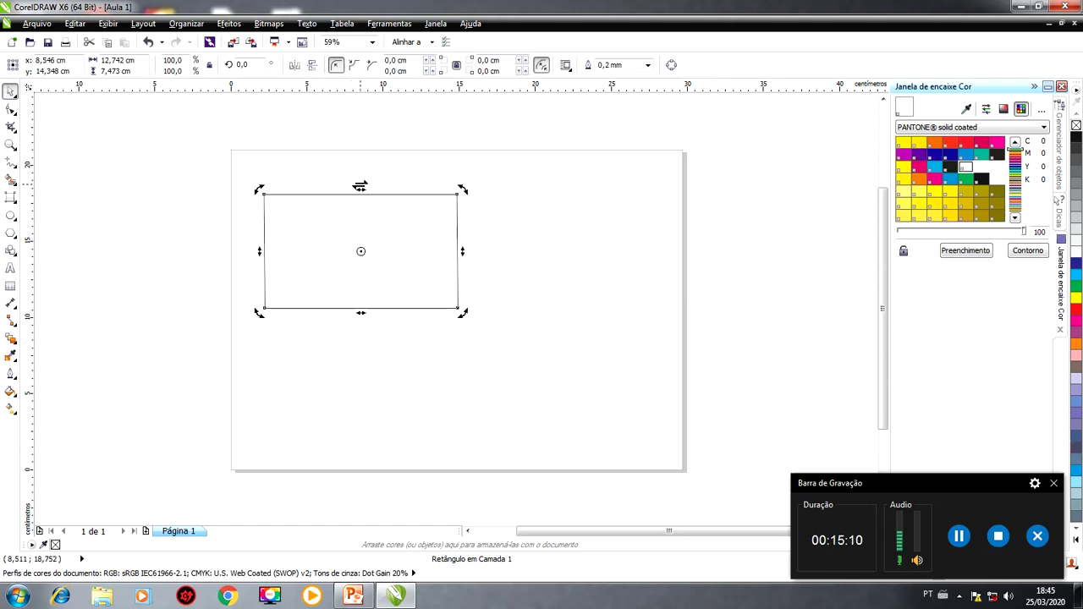
key("ctrl+z")
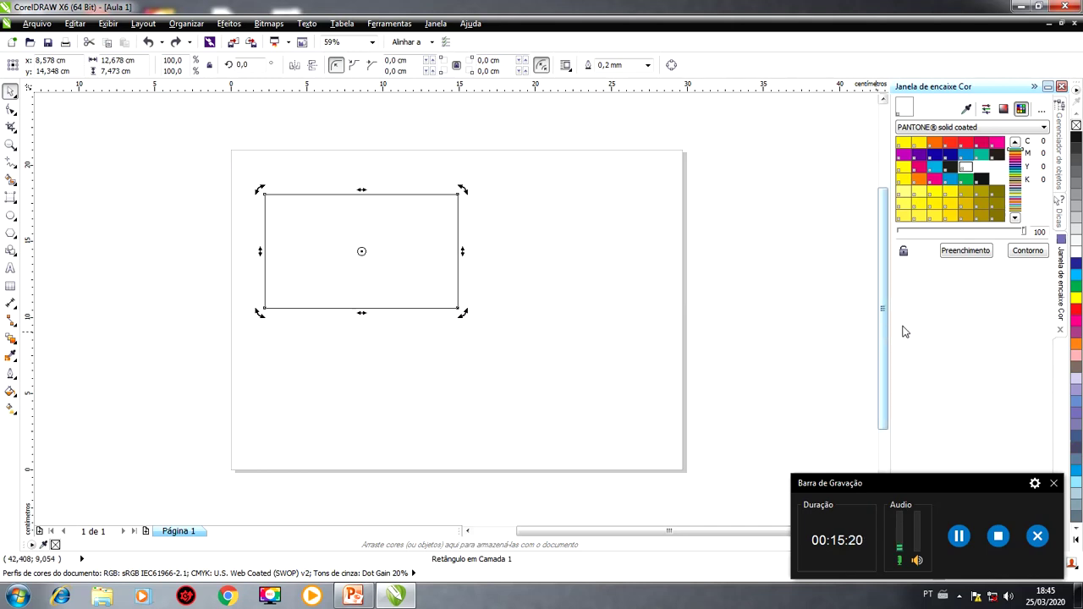
Fill the rectangle with green and give it a 1.0 mm purple outline.
left_click(1077, 288)
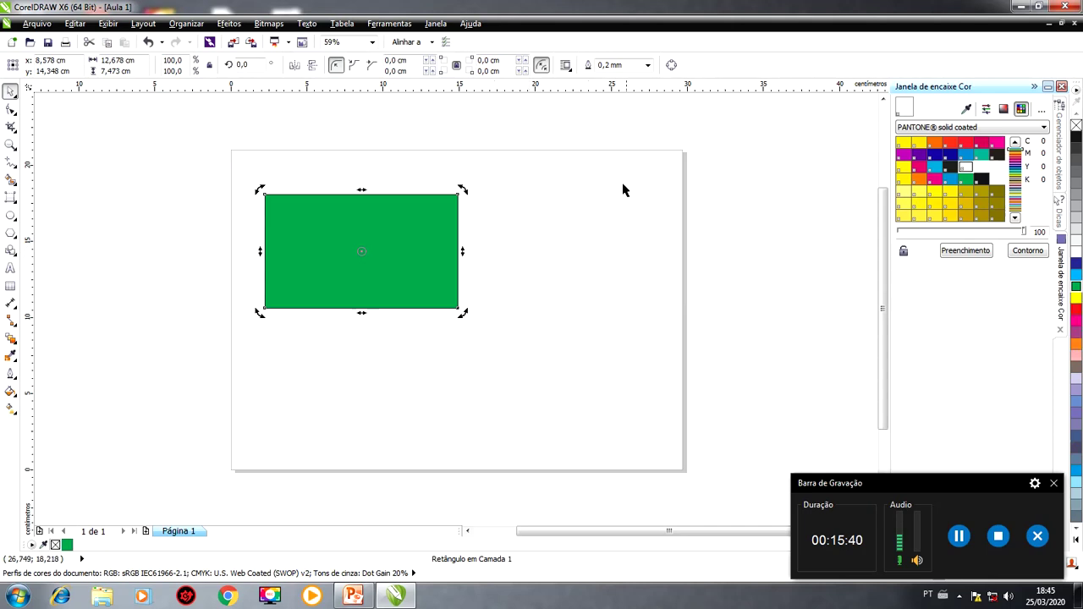
left_click(647, 66)
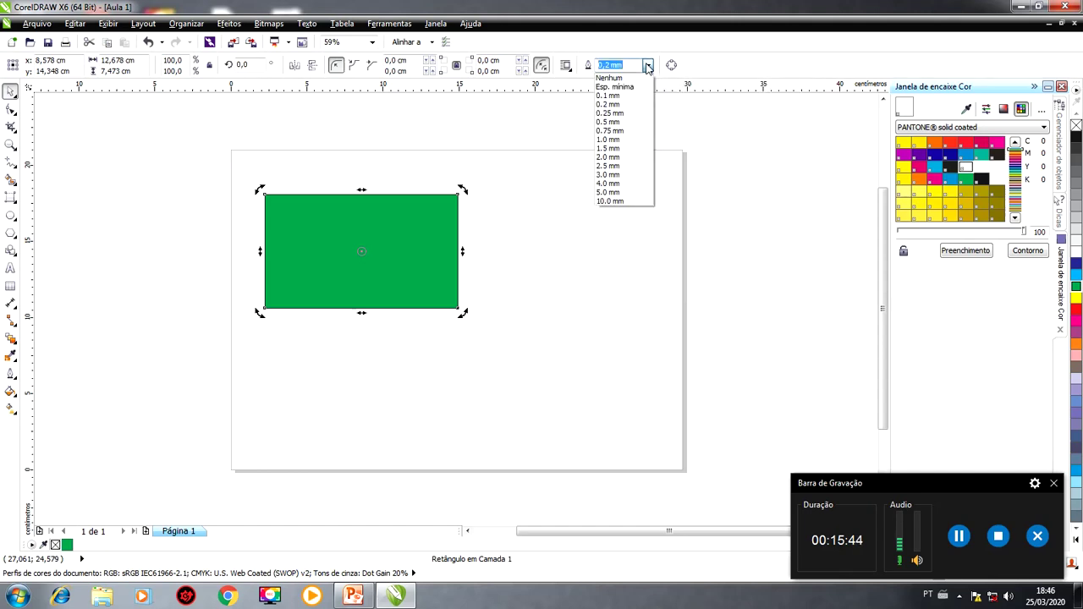
left_click(624, 140)
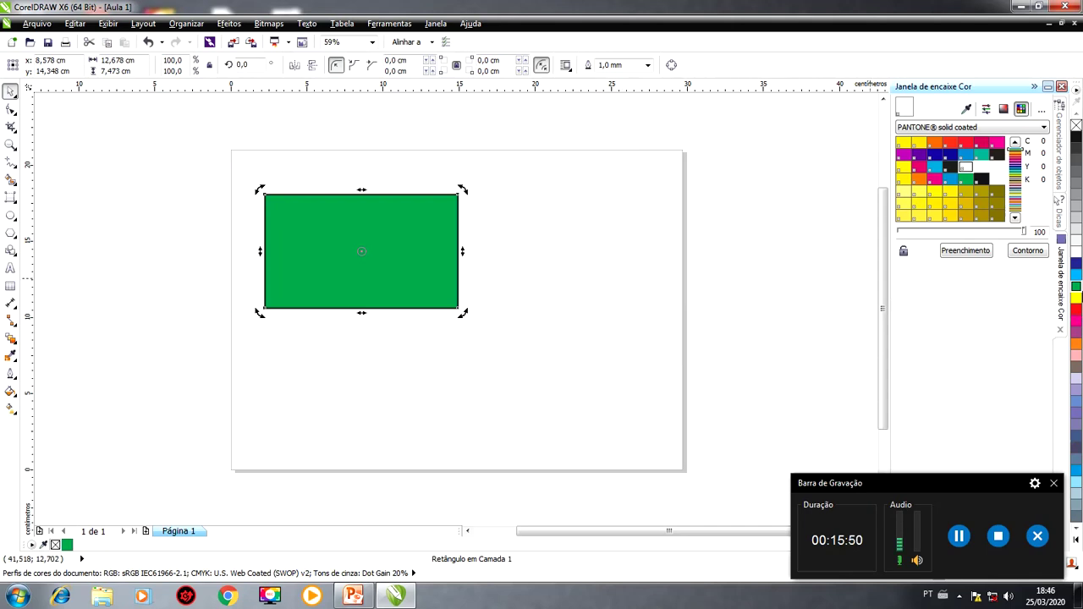
right_click(1075, 335)
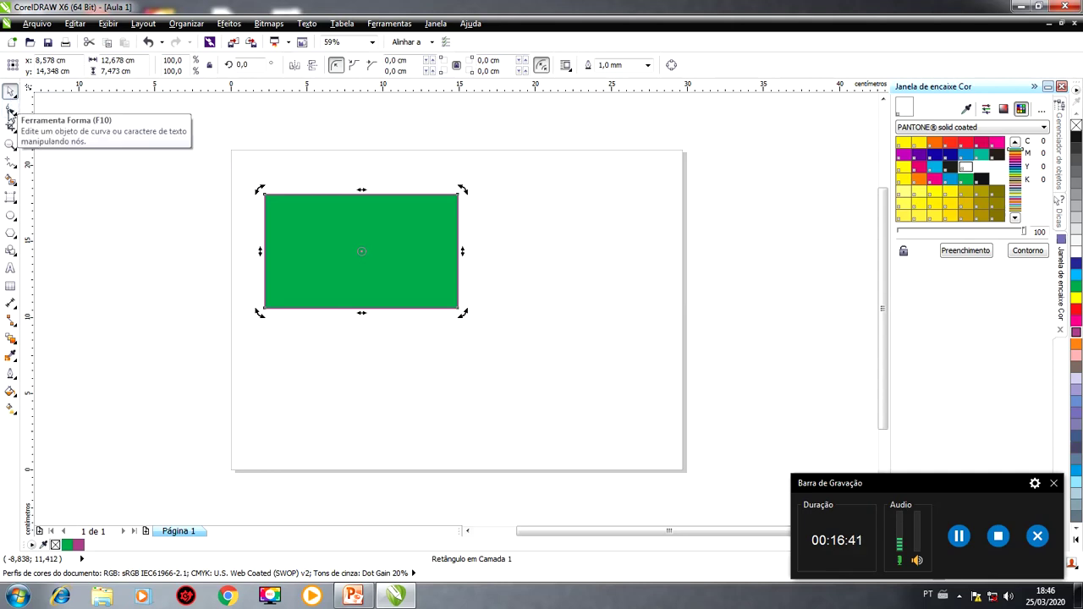
Round all four corners of the rectangle to a radius of about 0.8 cm with the Shape tool.
left_click(10, 111)
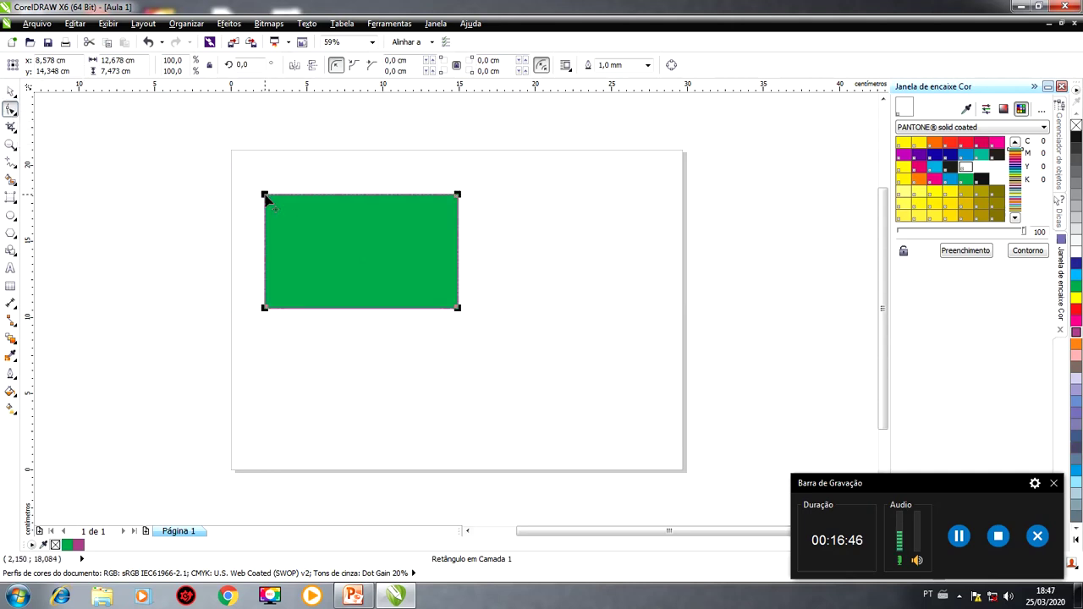
mouse_move(265, 199)
left_mouse_down()
mouse_move(263, 252)
mouse_move(264, 203)
left_mouse_up()
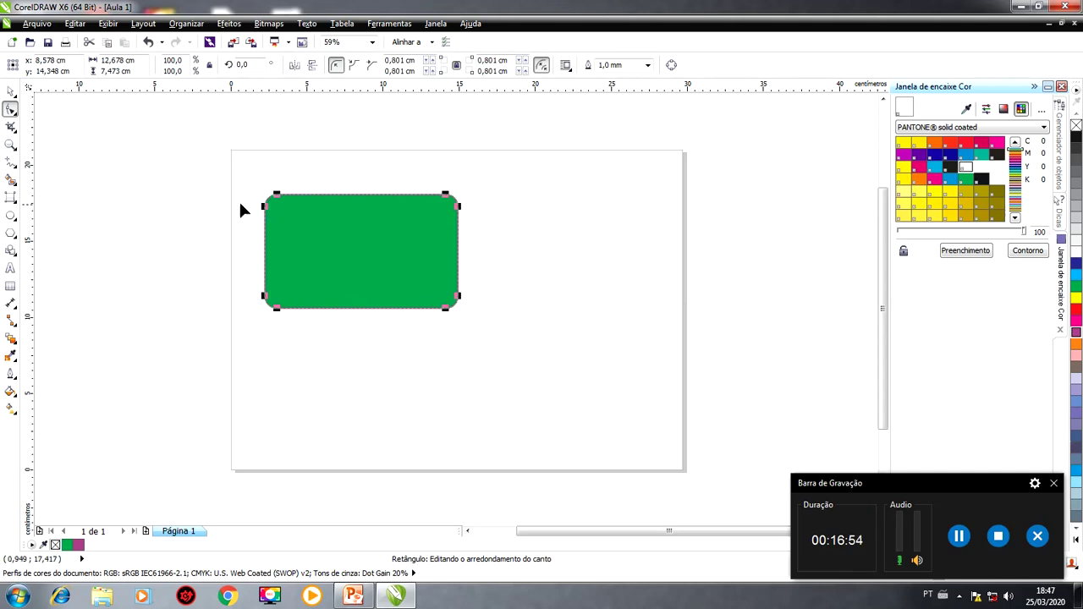
left_click(10, 90)
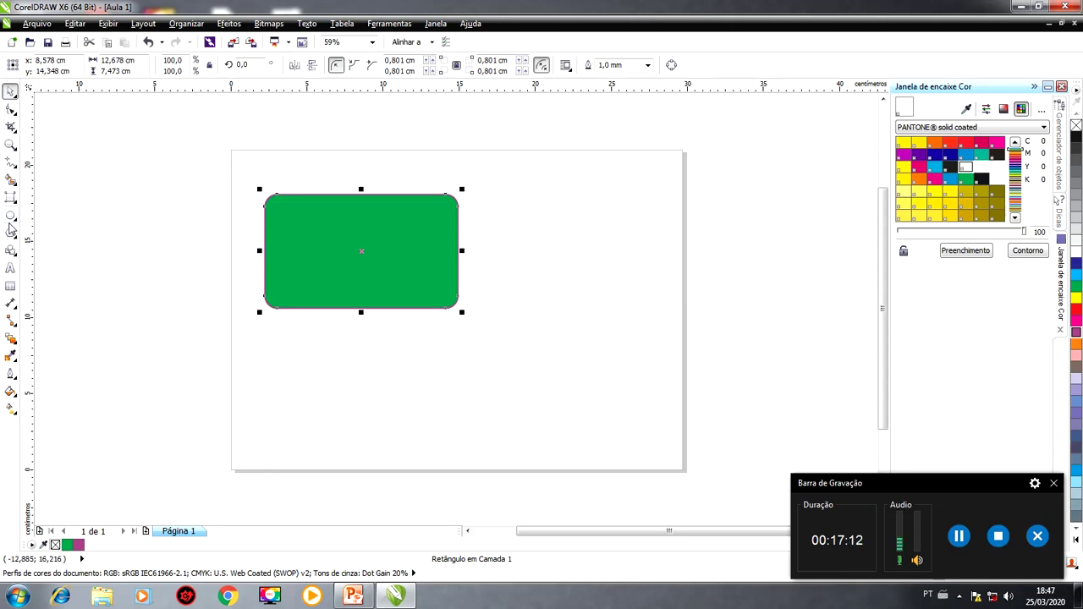
Draw an ellipse about 7.3 cm wide and 7.0 cm high and centre it over the rectangle's lower edge.
left_click(11, 218)
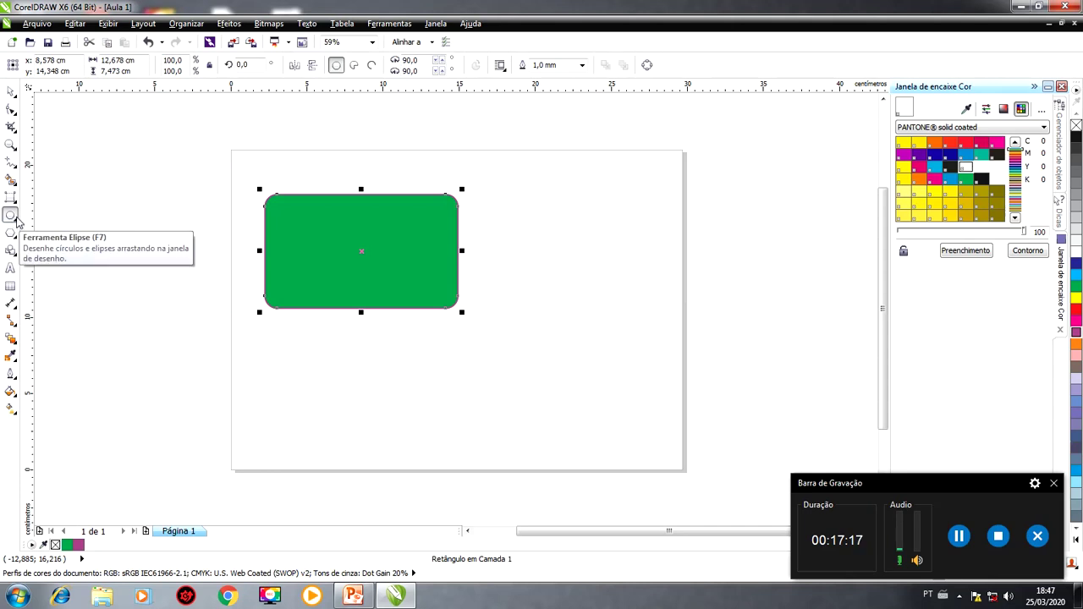
left_click(297, 333)
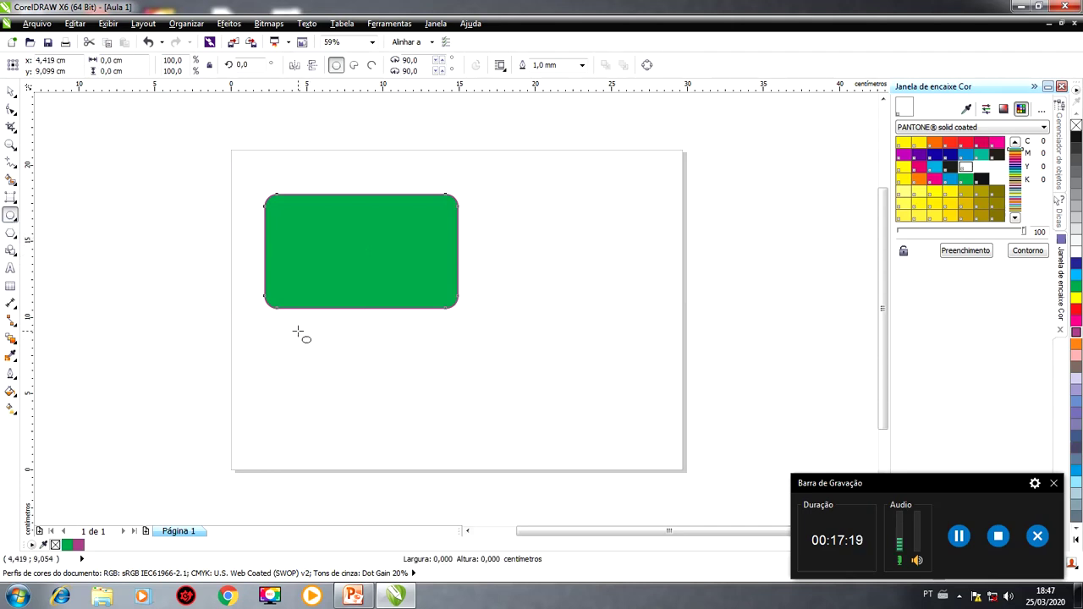
left_click_drag(298, 333, 412, 441)
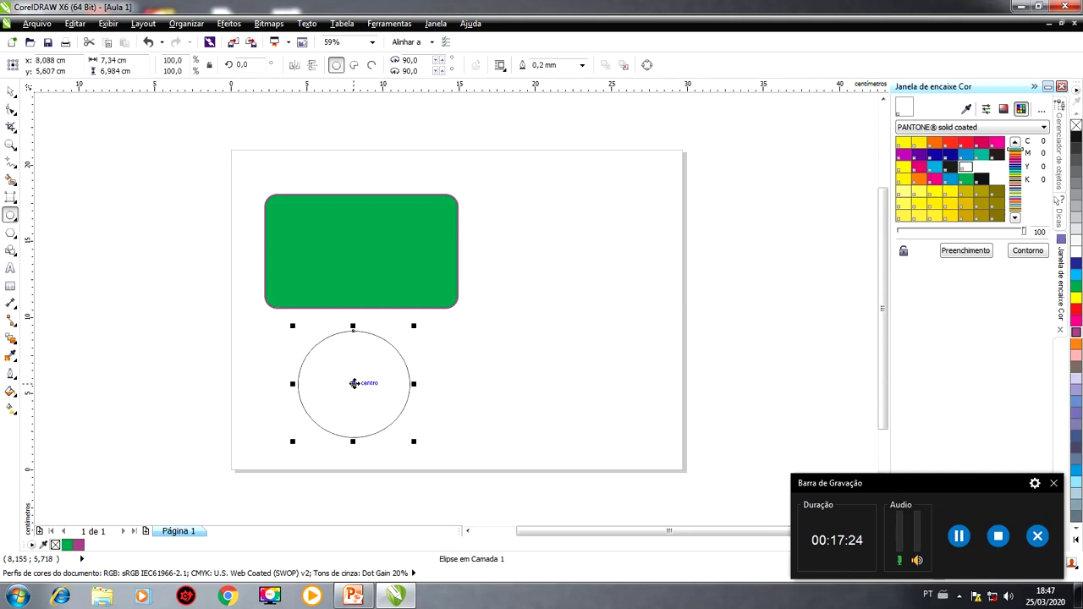
left_click(355, 383)
left_click_drag(355, 383, 352, 307)
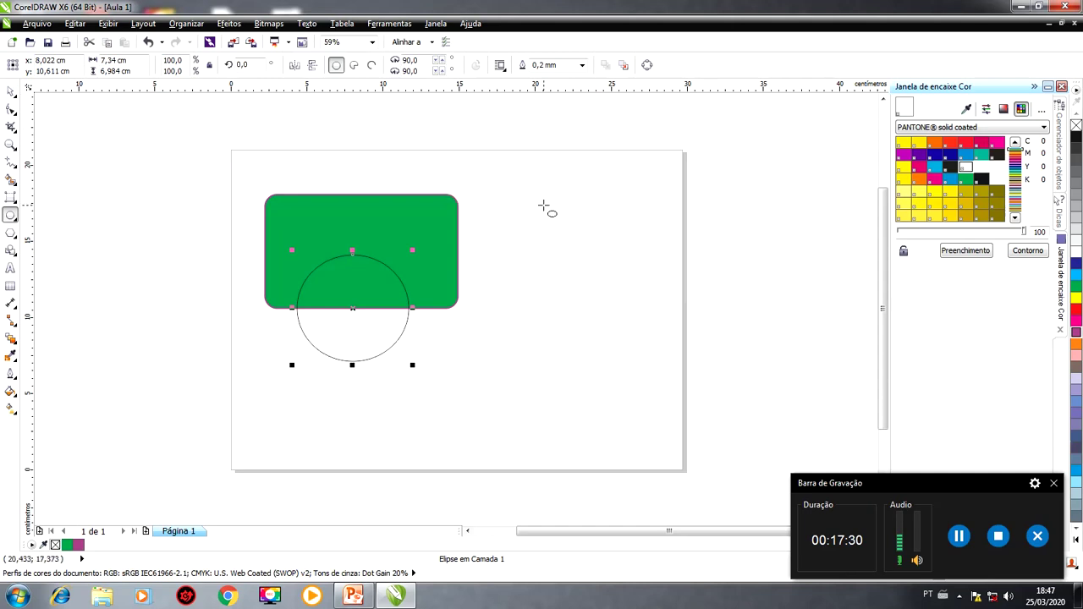
Fill the ellipse with dark blue and give it a 1.0 mm orange outline.
left_click(1075, 263)
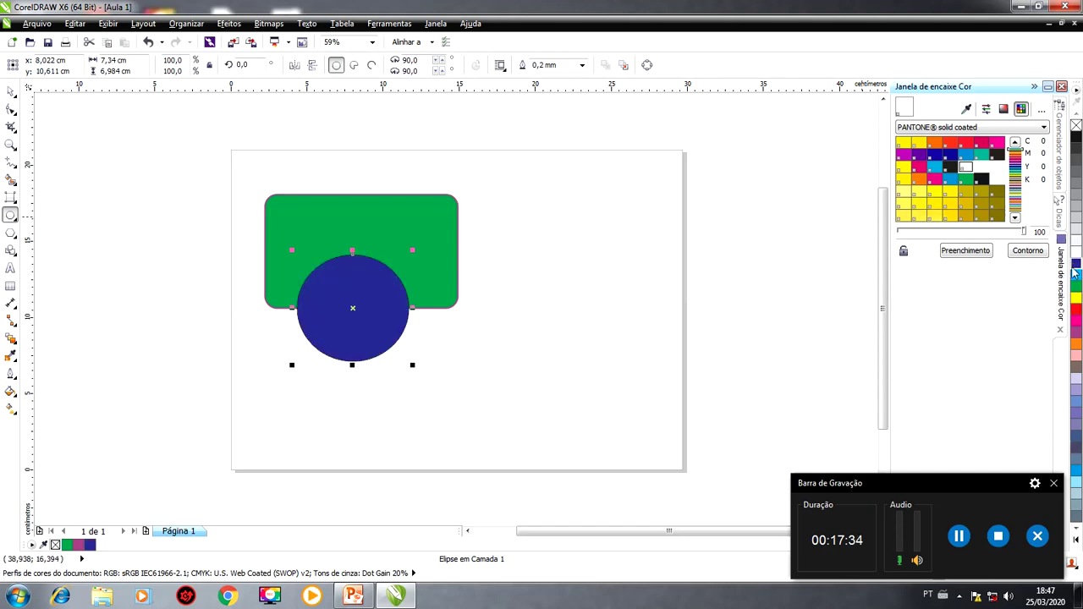
left_click(582, 65)
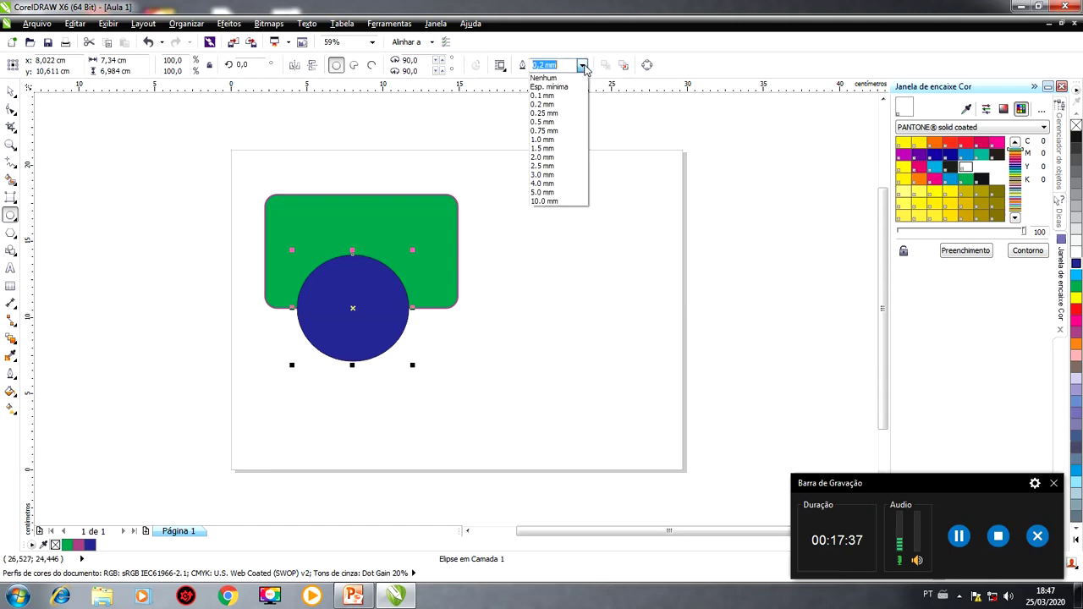
left_click(567, 140)
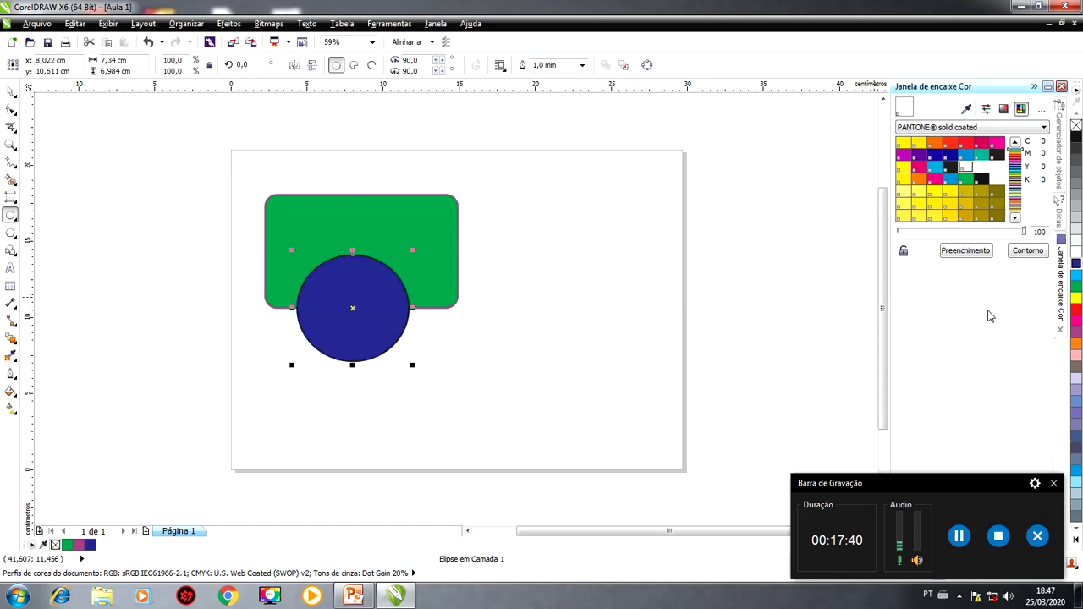
right_click(1077, 343)
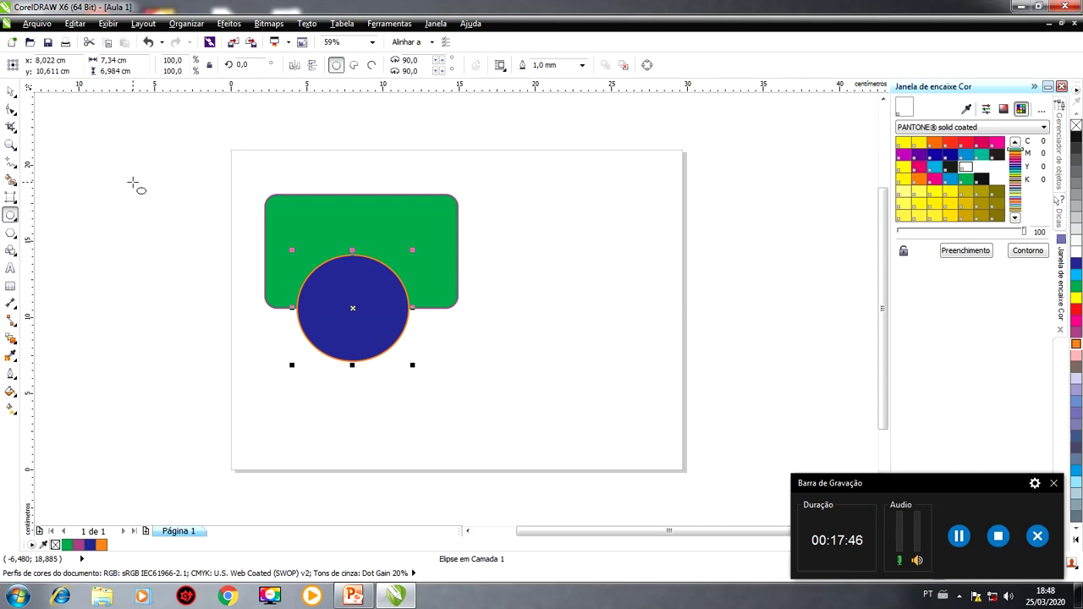
Select the rectangle and the ellipse together by enclosing them in a marquee with the Pick tool.
left_click(10, 92)
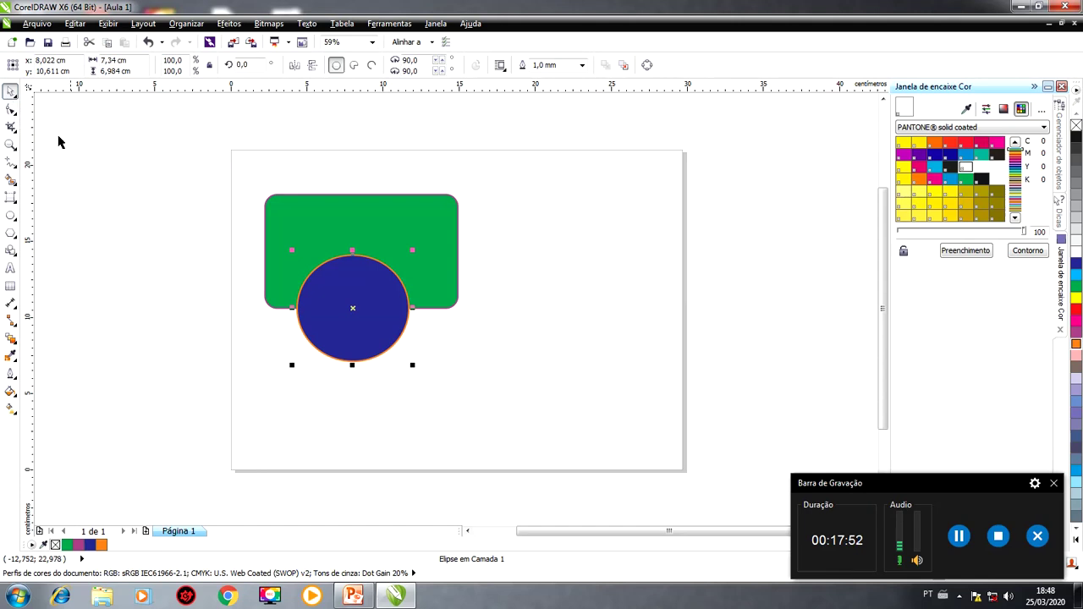
left_click(202, 149)
left_click_drag(202, 149, 529, 416)
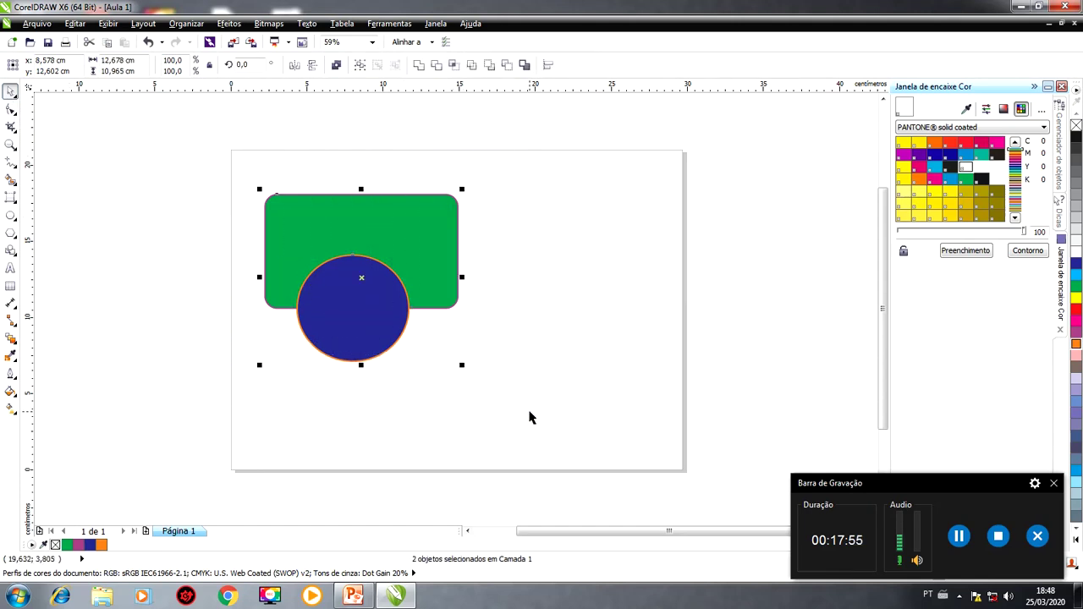
left_click(203, 151)
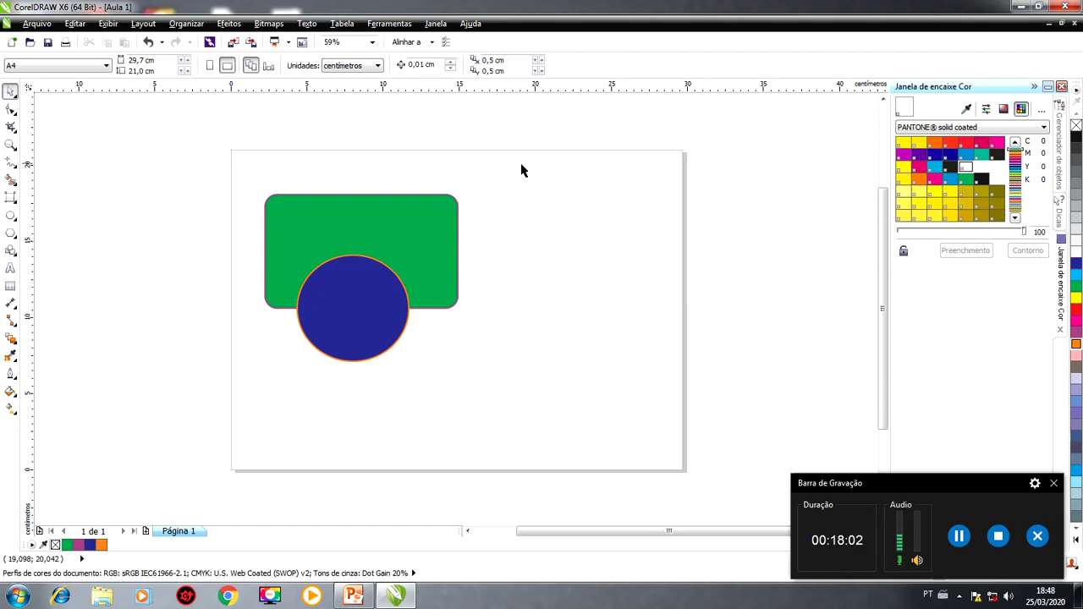
left_click_drag(500, 160, 226, 398)
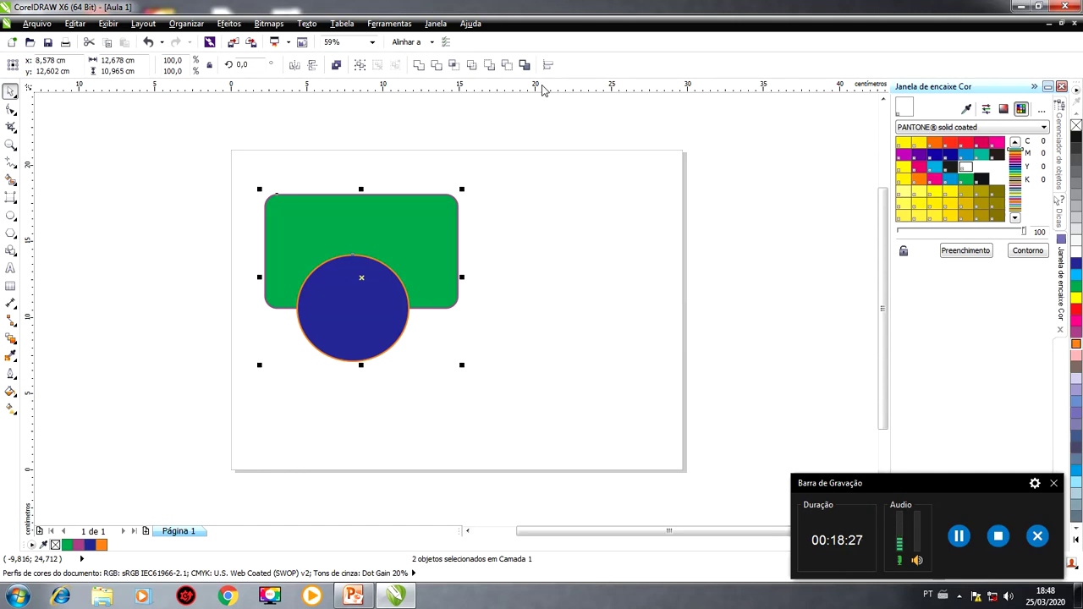
Try the Combine command on the rectangle and the ellipse, and undo it.
left_click(336, 65)
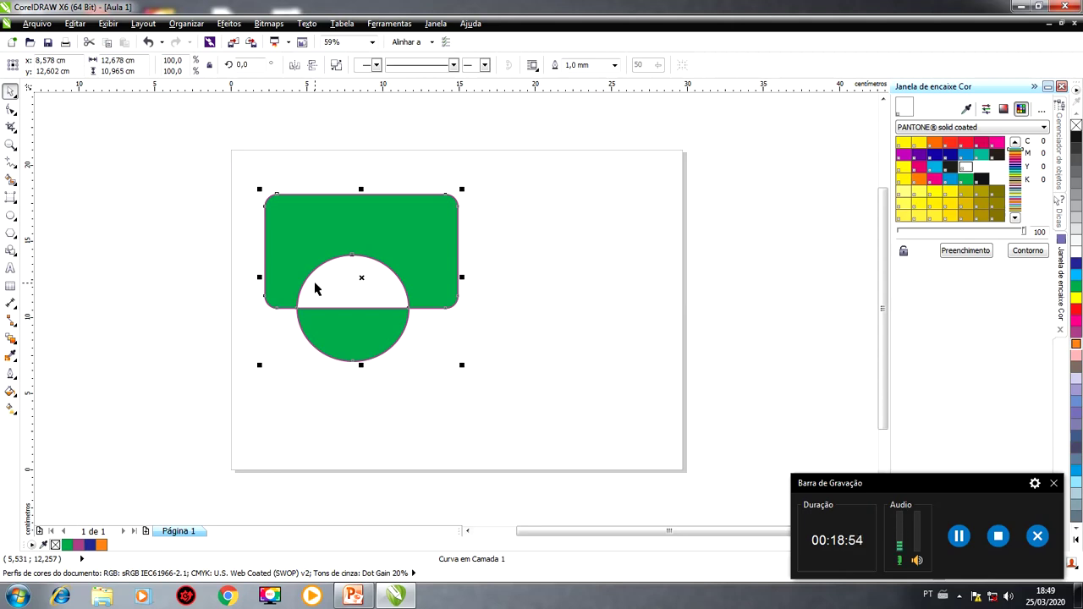
key("ctrl+z")
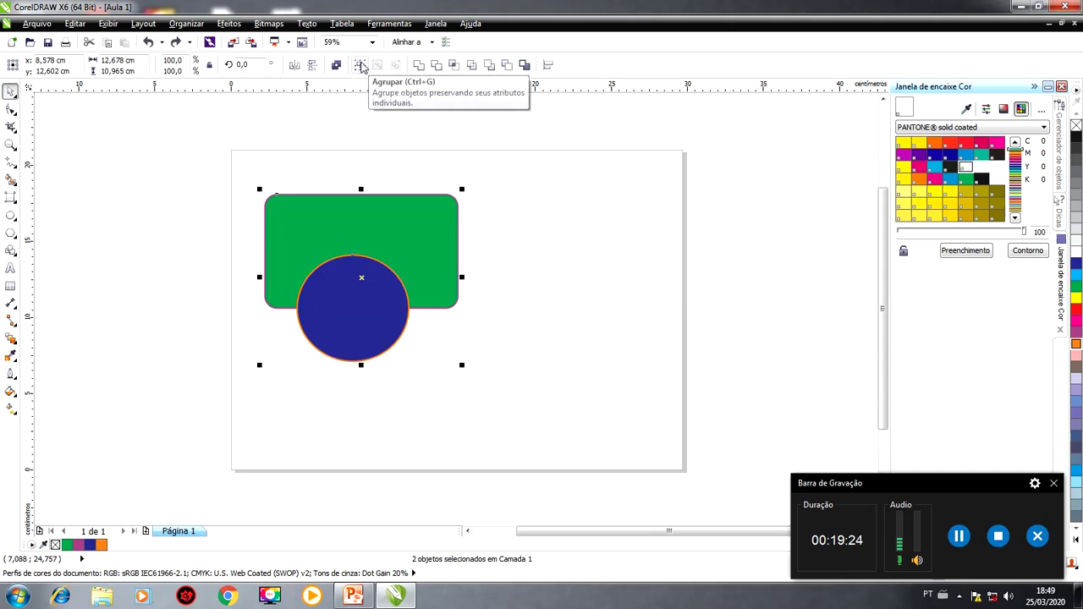
Group the rectangle and the ellipse, move the group toward the page centre, and undo both the move and the grouping.
left_click(360, 67)
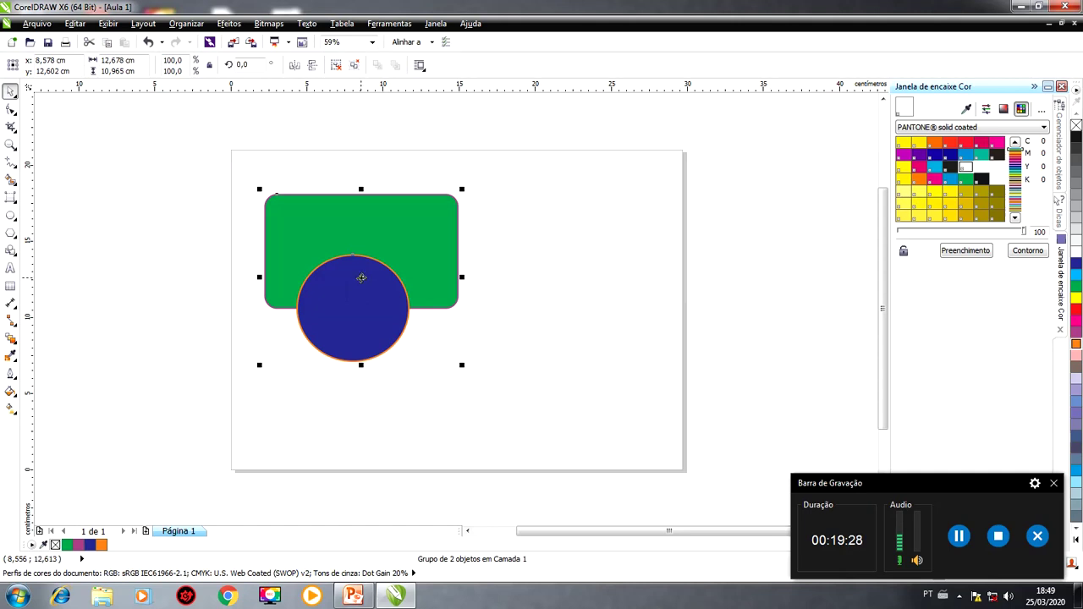
left_click_drag(361, 278, 502, 306)
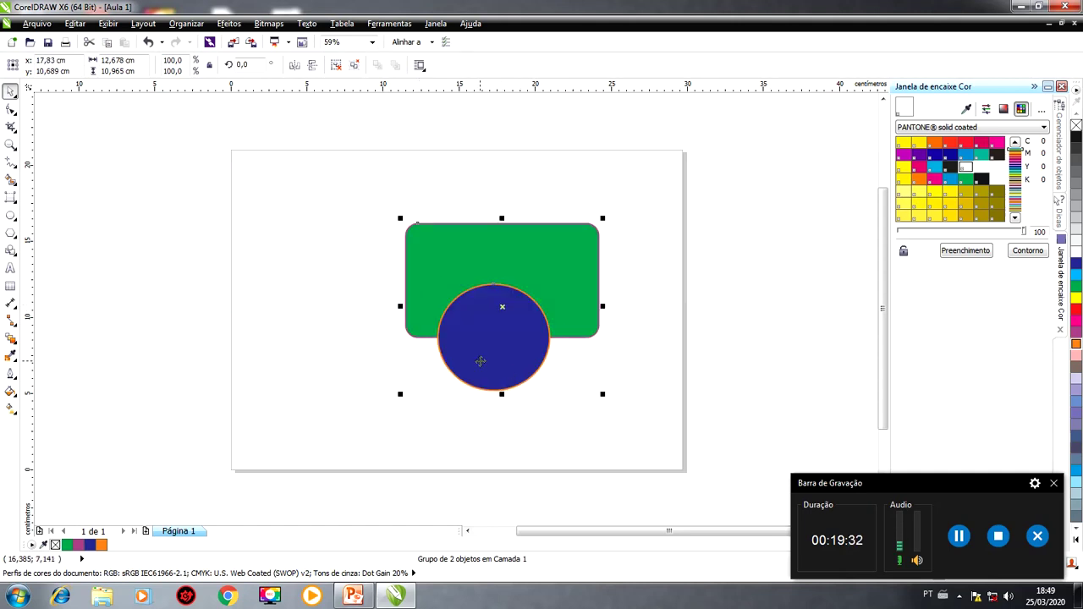
key("ctrl+z")
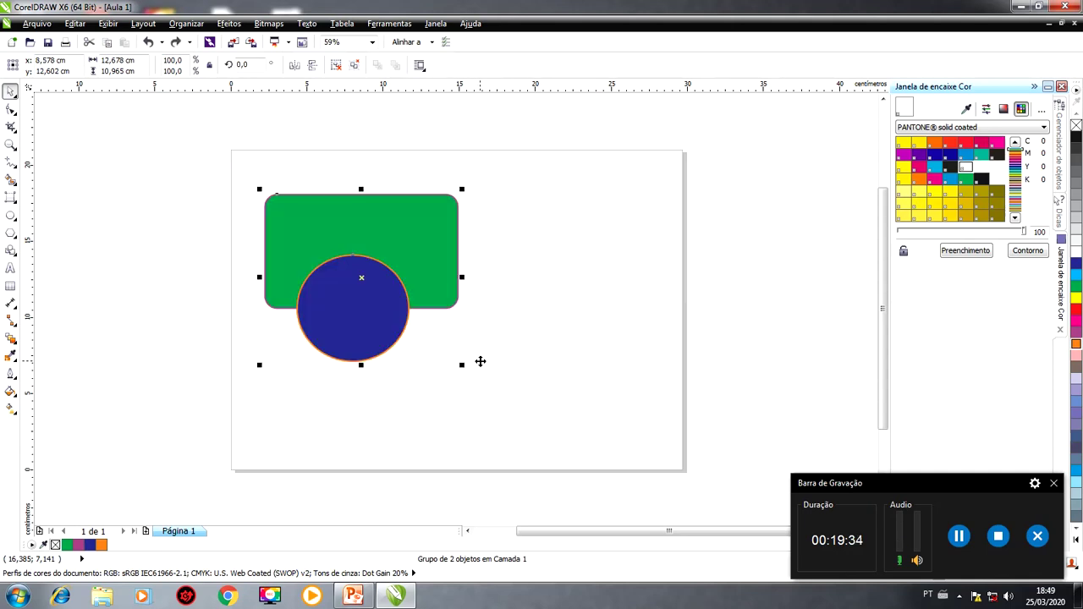
key("ctrl+z")
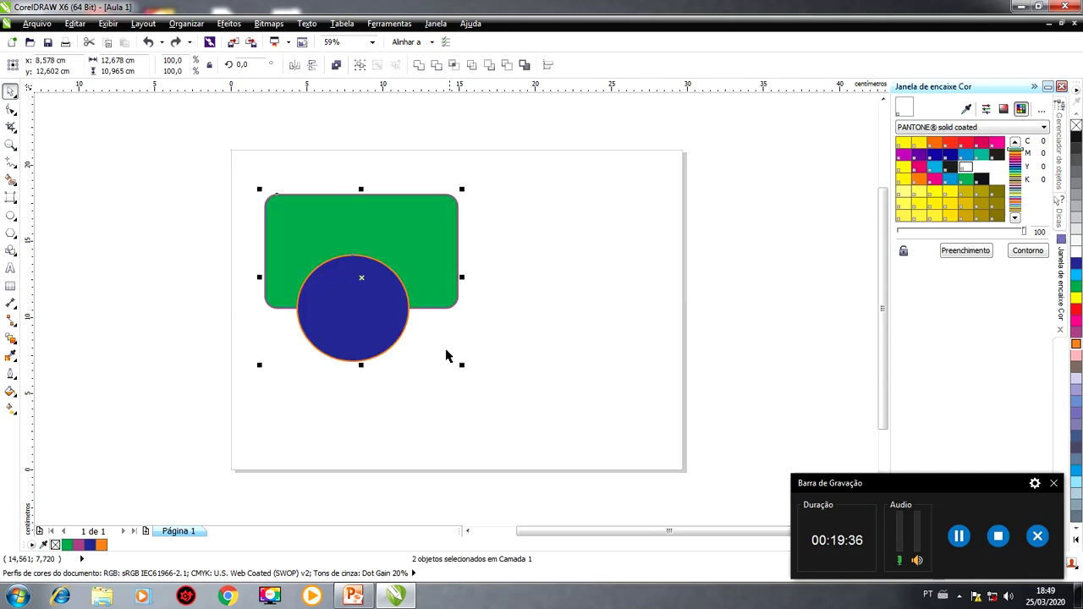
Try welding the rectangle and the ellipse into a single shape, and undo the weld.
left_click(418, 66)
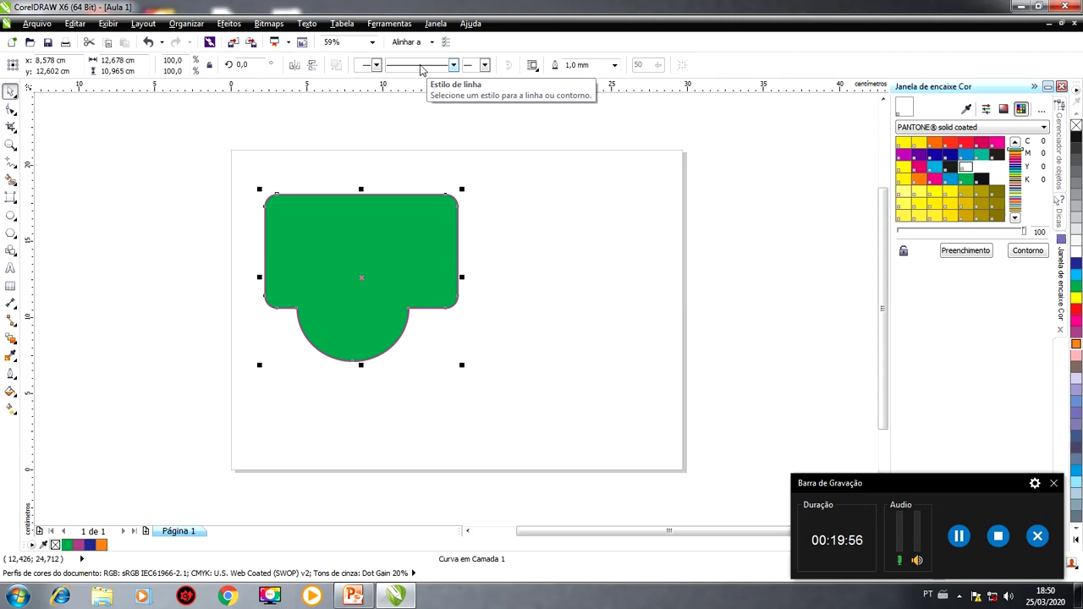
key("ctrl+z")
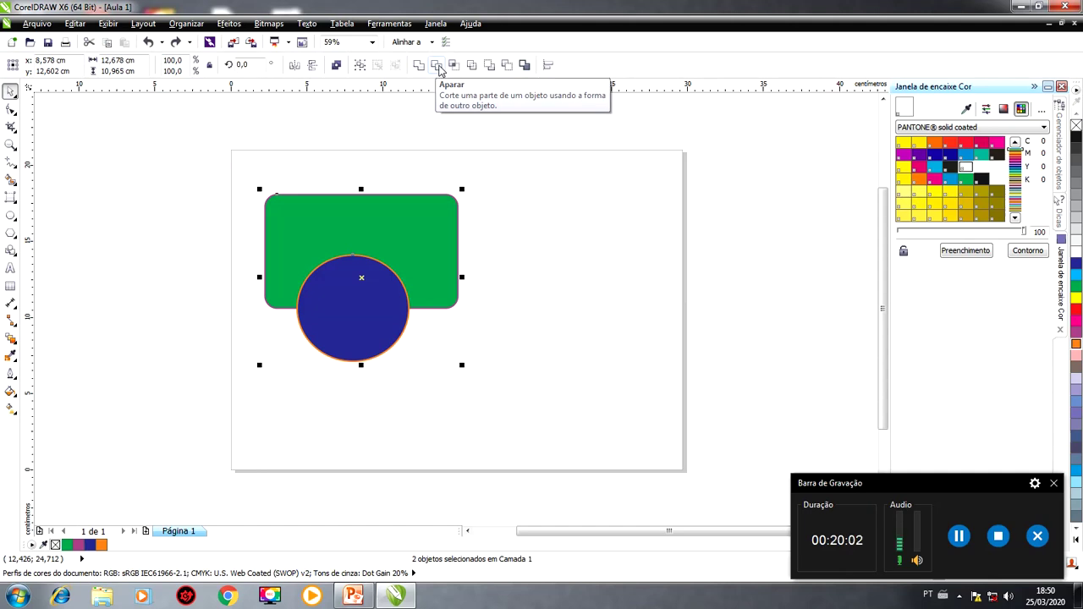
Trim the green rectangle with the overlapping ellipse.
left_click(439, 70)
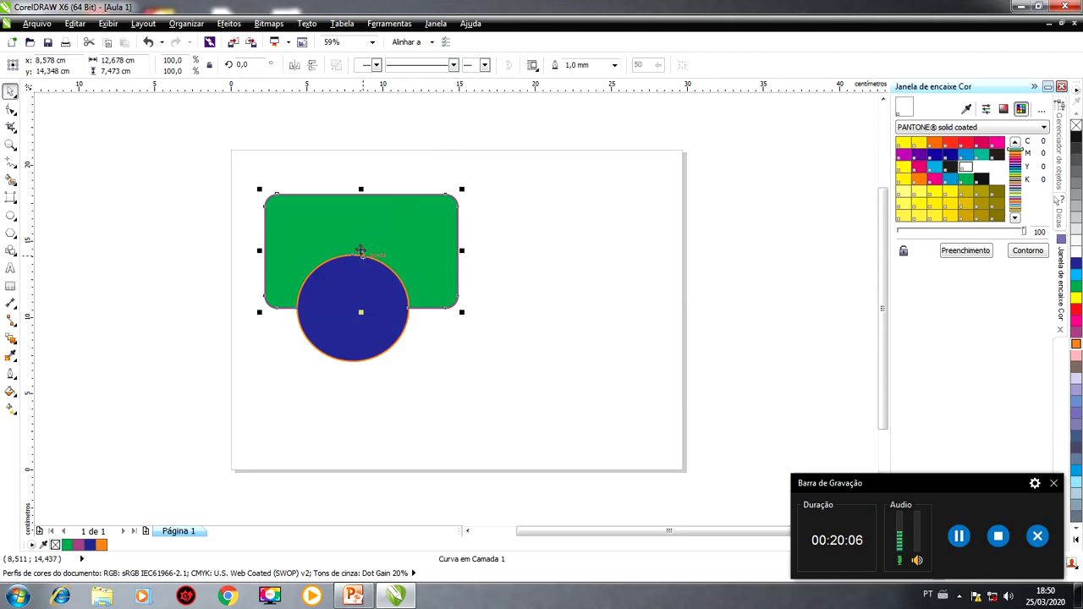
Move the trimmed green rectangle away from the ellipse, and undo both the move and the trim.
left_click_drag(355, 251, 631, 182)
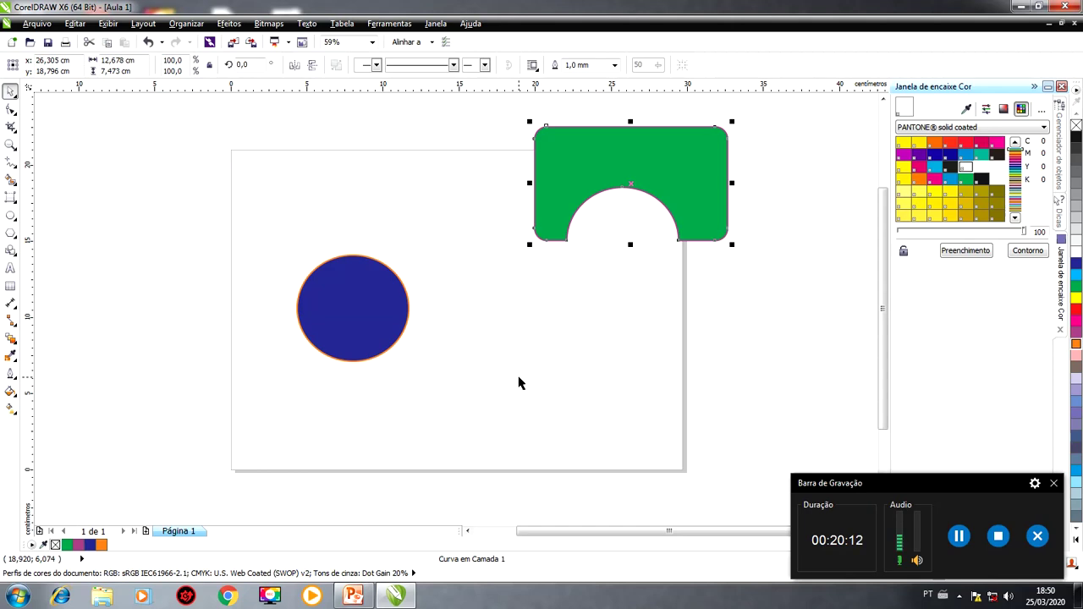
key("ctrl+z")
key("ctrl+z")
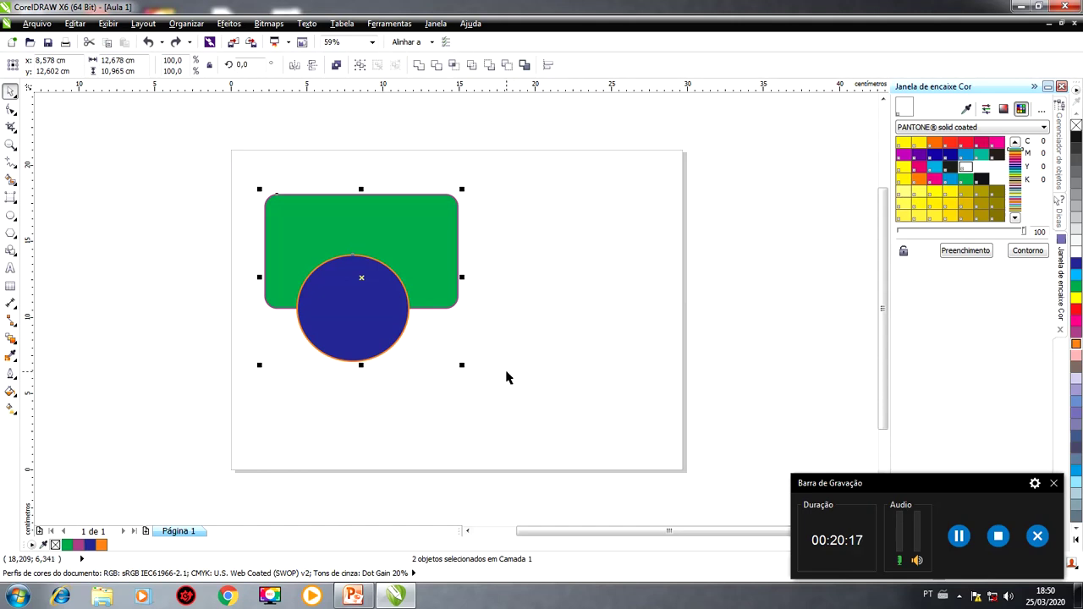
Try intersecting the rectangle and the ellipse, move the overlap piece aside, and undo both the move and the intersection.
left_click(454, 67)
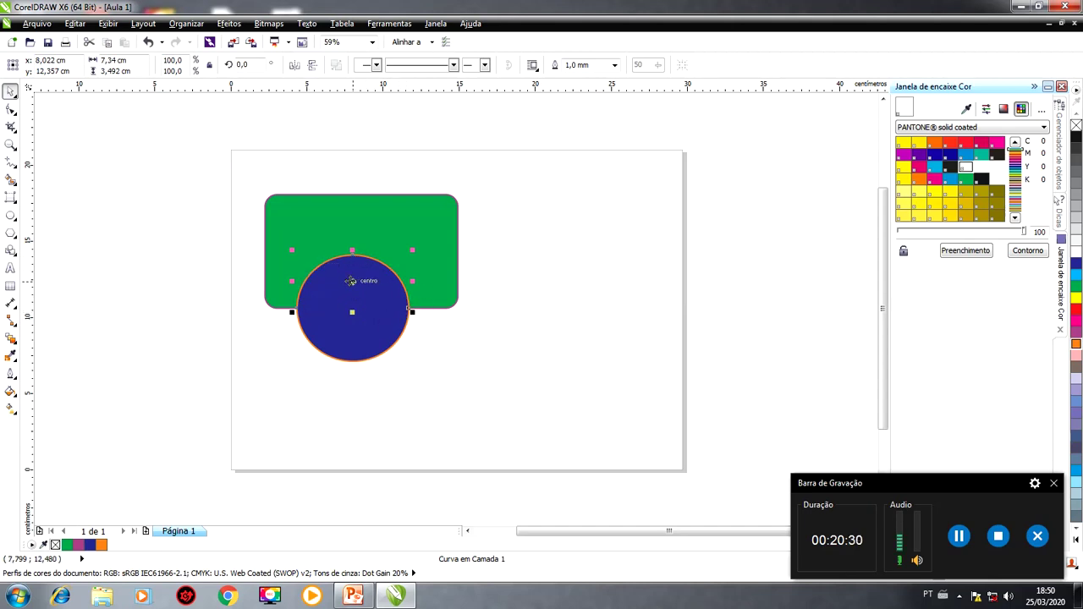
left_click_drag(350, 281, 587, 294)
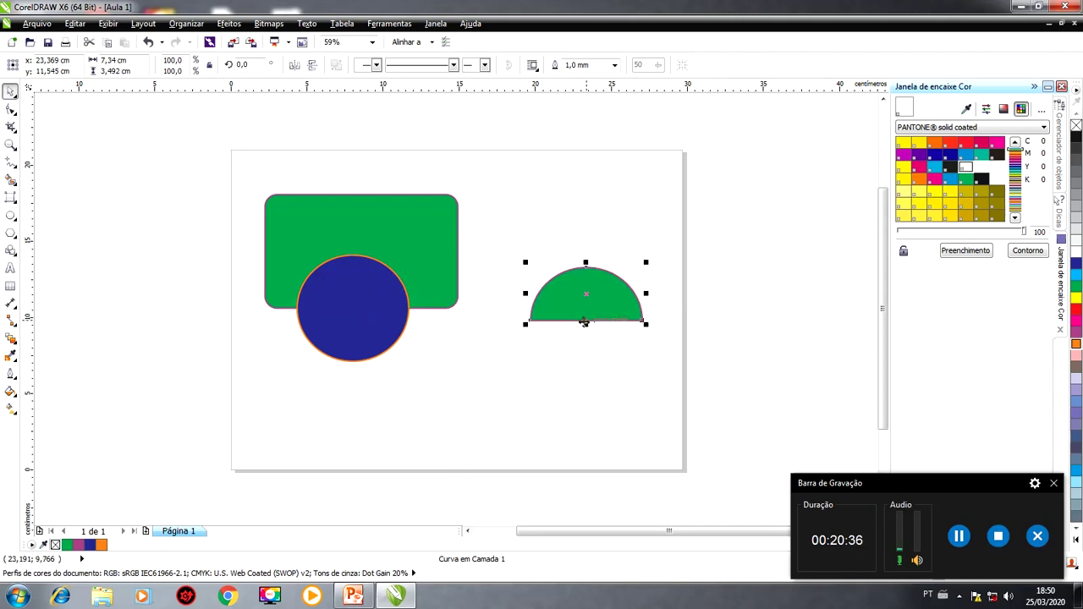
key("ctrl+z")
key("ctrl+z")
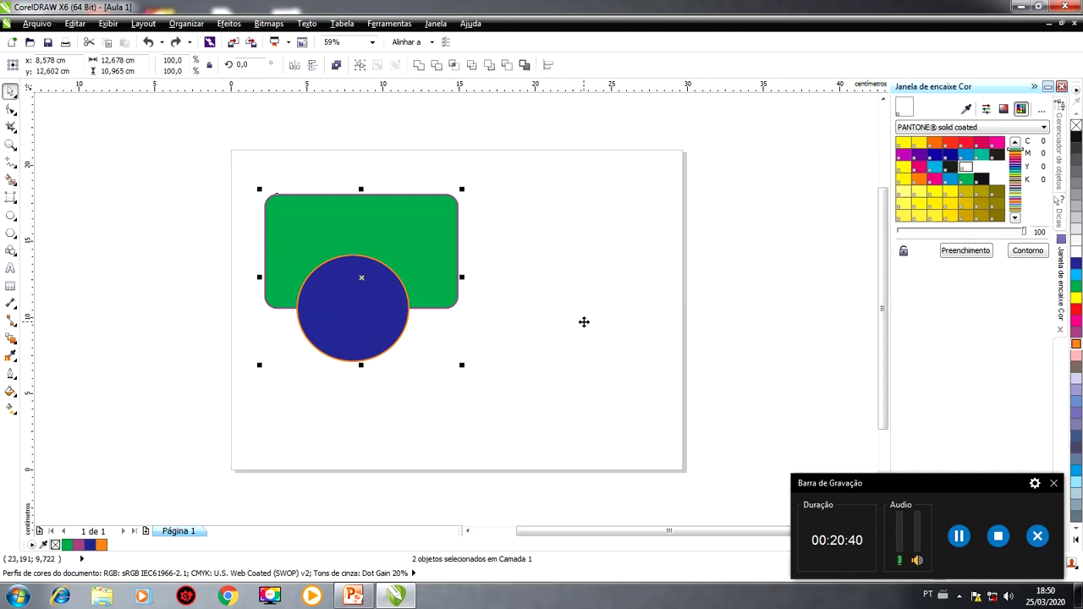
Simplify the overlapping rectangle and ellipse, move the ellipse down below the rectangle, and undo the ellipse's move.
left_click(473, 67)
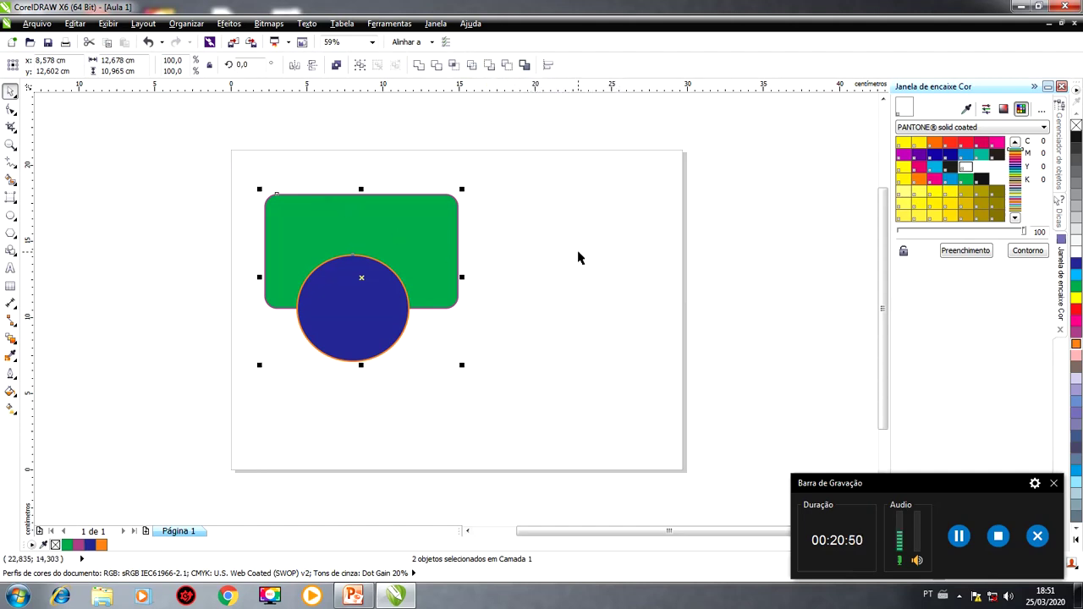
left_click(498, 244)
left_click(366, 271)
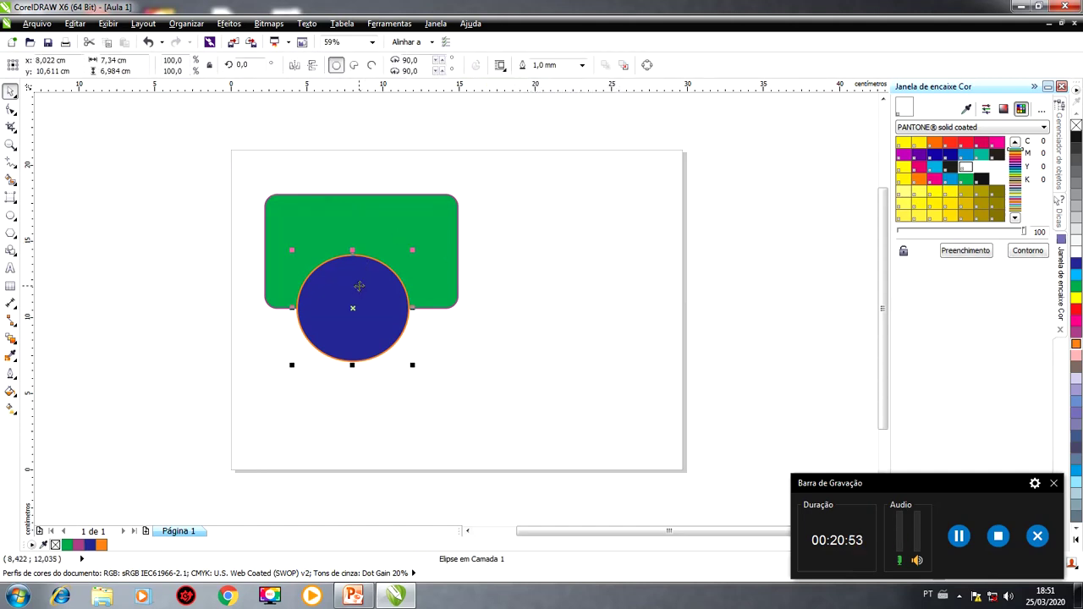
left_click_drag(358, 283, 368, 358)
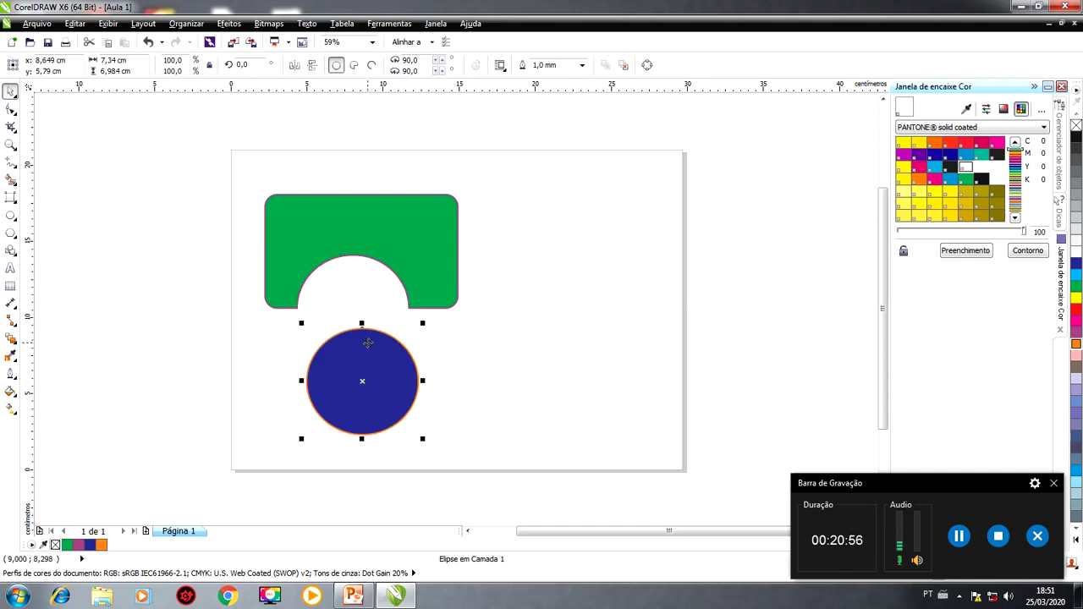
key("ctrl+z")
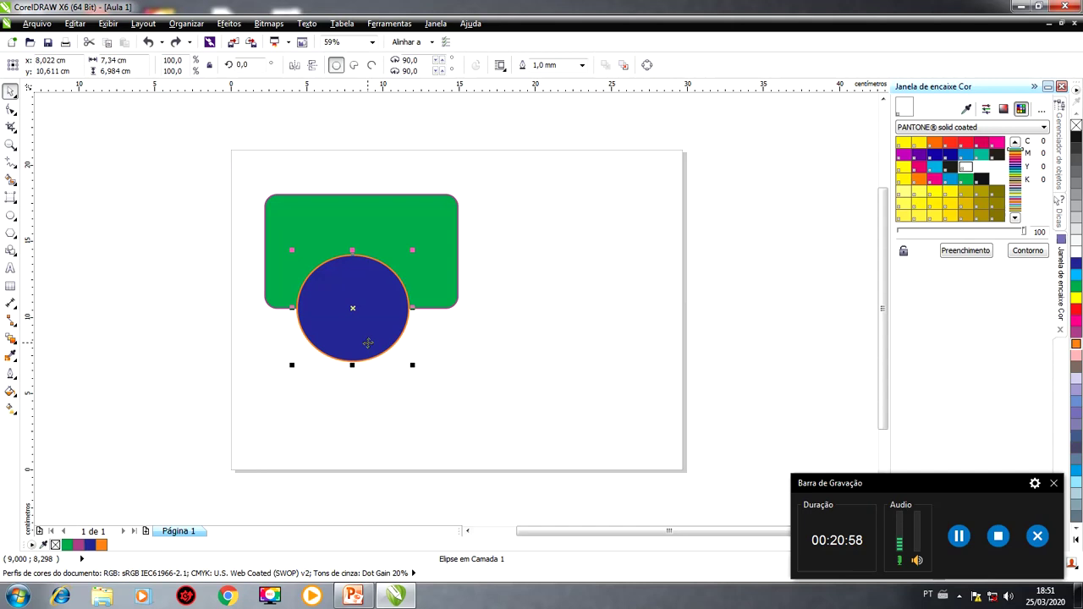
Try the Back Minus Front command on the selected rectangle and ellipse, and undo it.
key("ctrl+a")
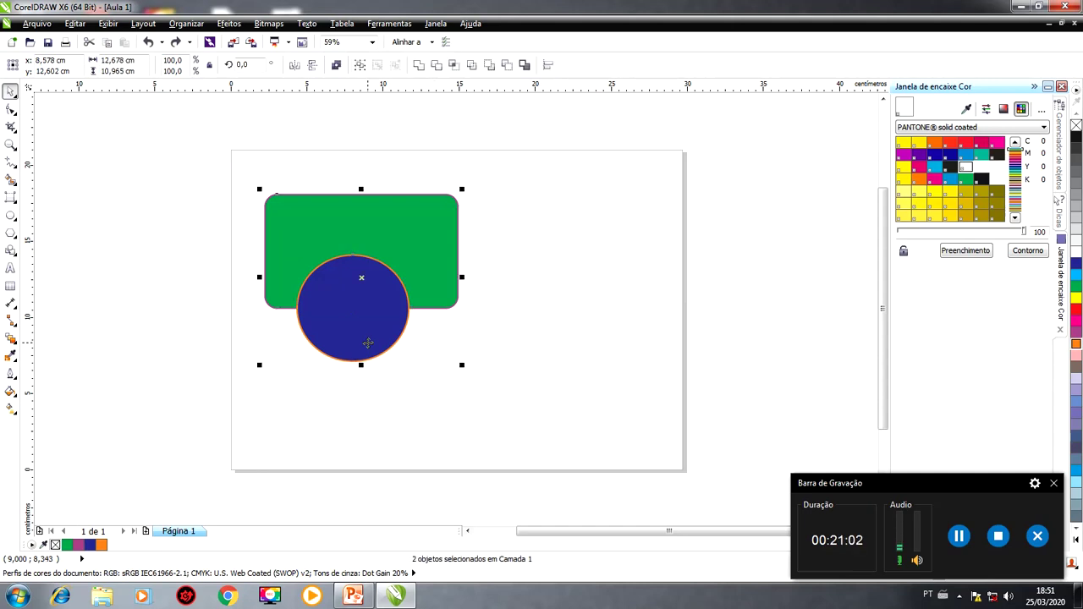
left_click(489, 65)
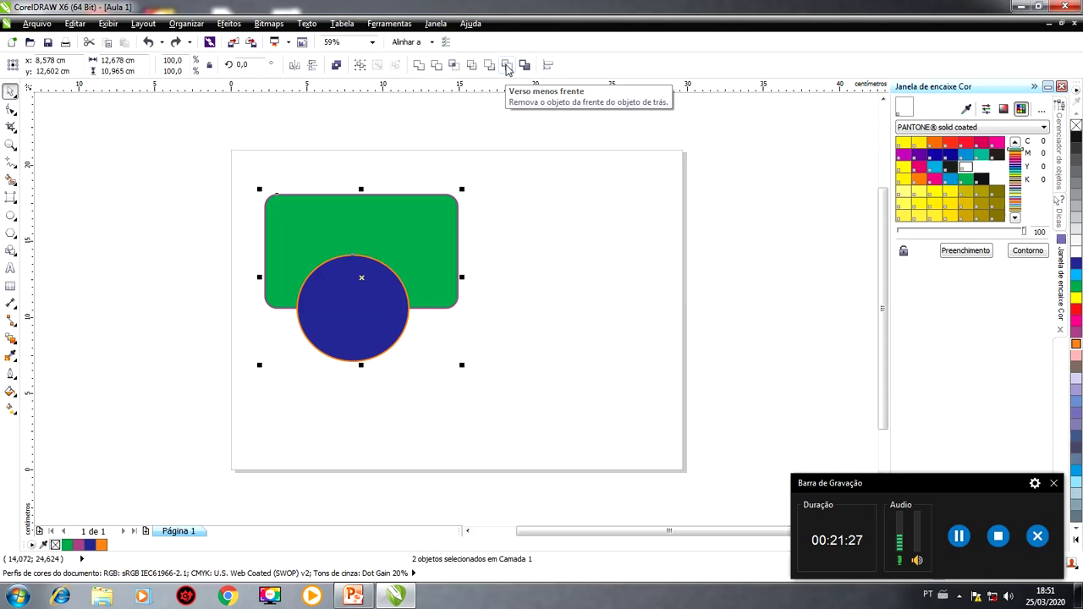
left_click(507, 67)
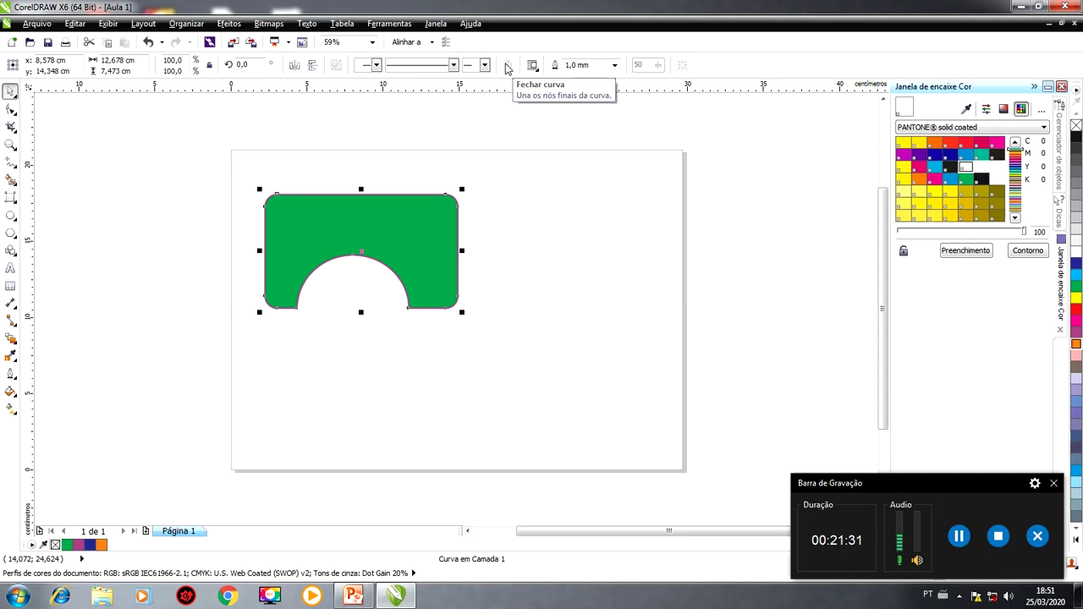
key("ctrl+z")
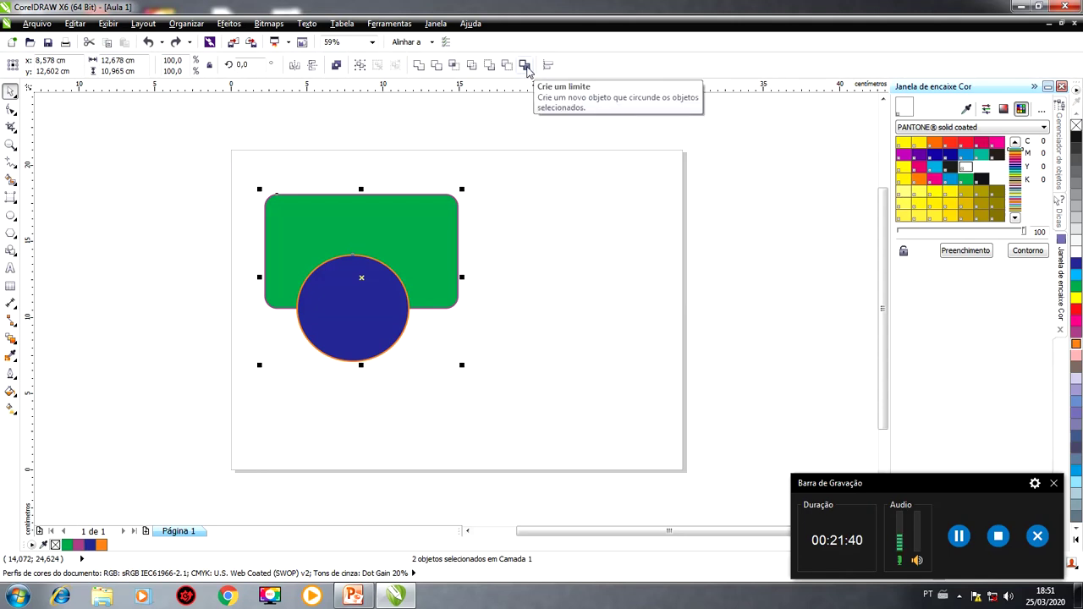
Try creating a boundary around the rectangle and the ellipse, move the outline aside, undo it all, and deselect the objects.
left_click(526, 66)
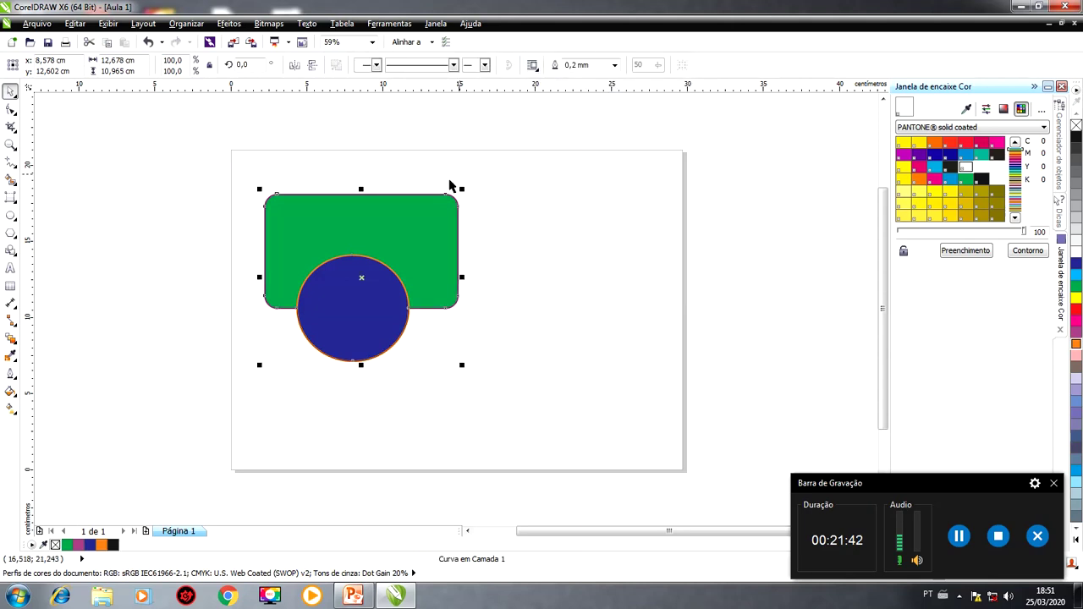
left_click_drag(364, 276, 653, 260)
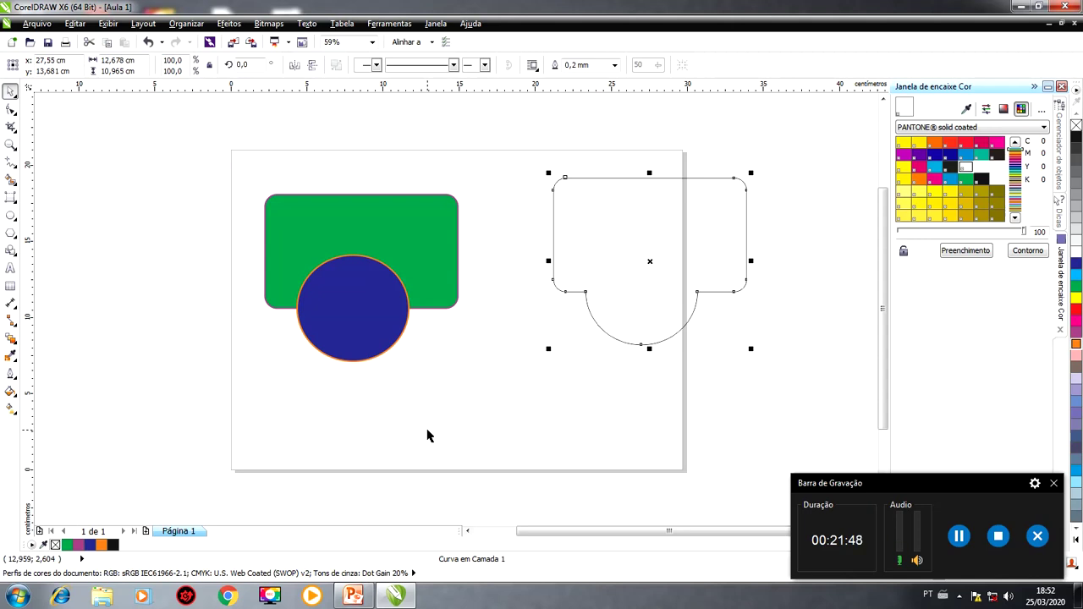
key("ctrl+z")
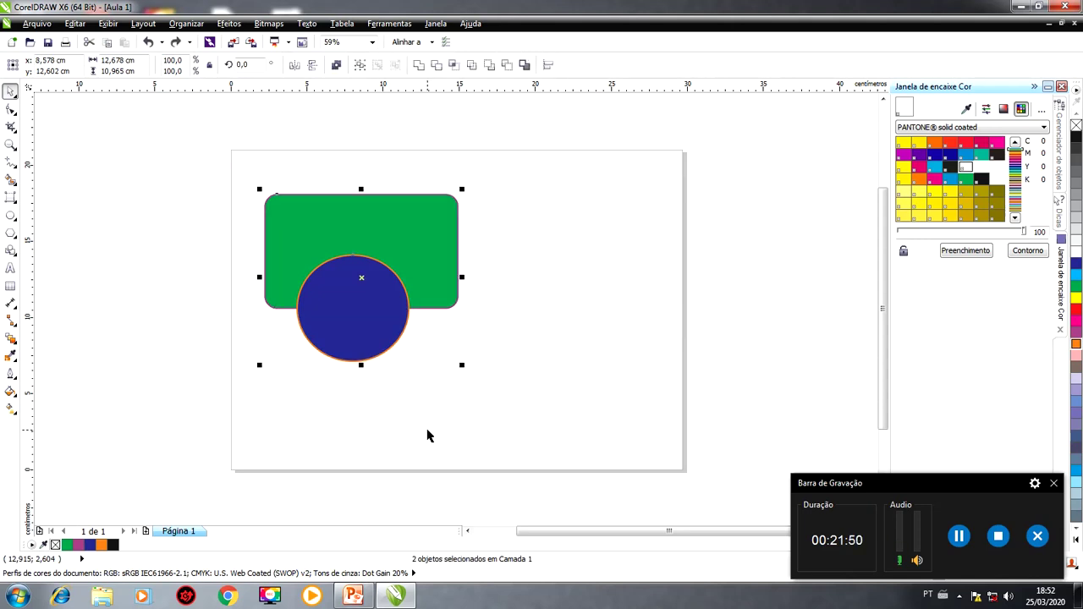
key("Escape")
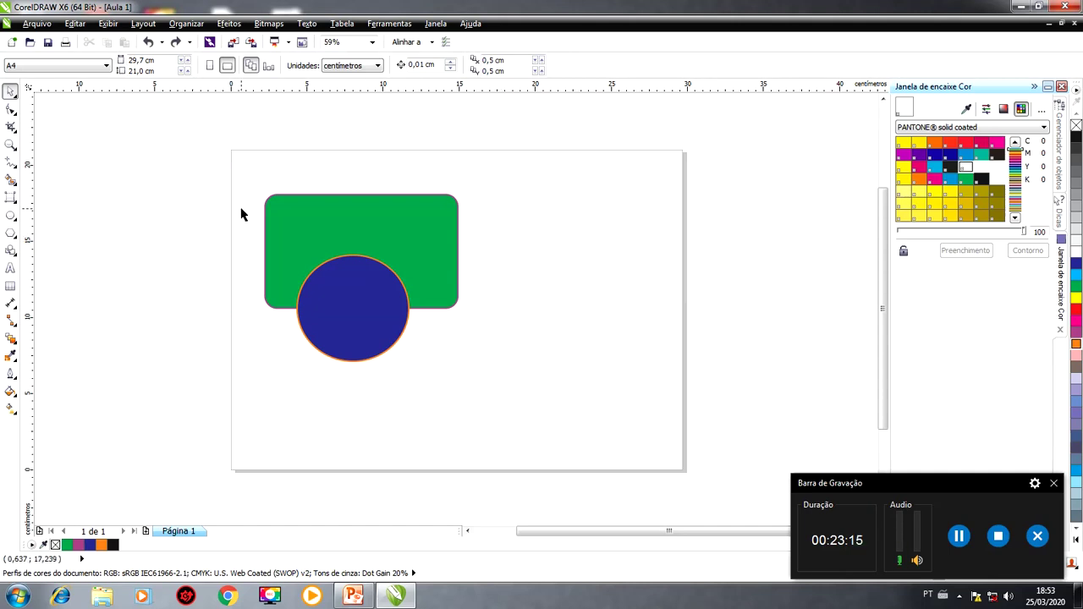
Save the drawing as Aula 1 on the desktop in CDR format, version 7.0, replacing the existing file.
left_click(37, 23)
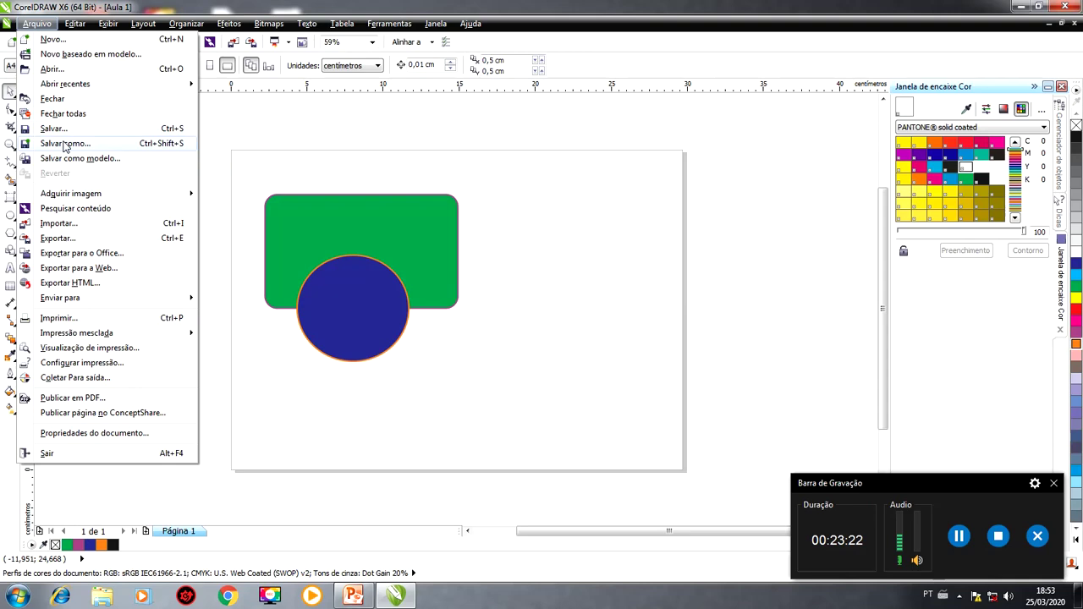
left_click(65, 144)
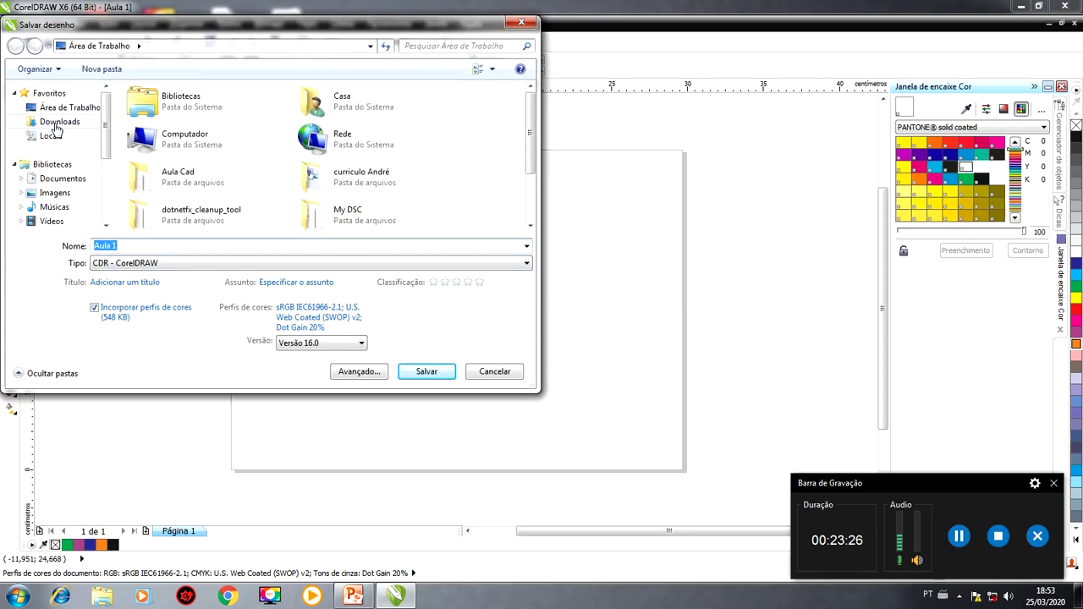
left_click(56, 108)
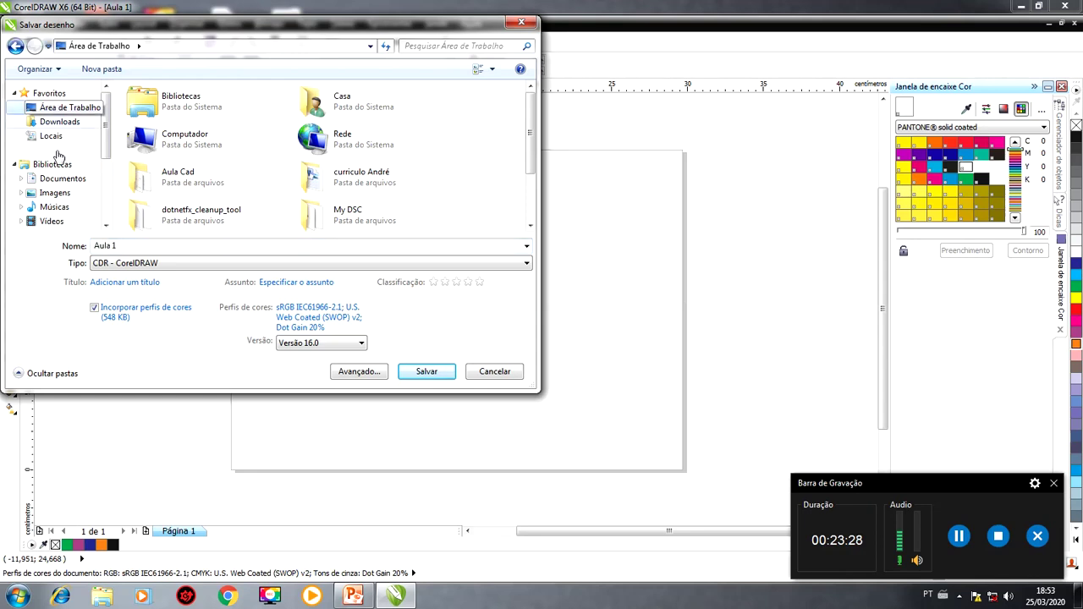
left_click(121, 269)
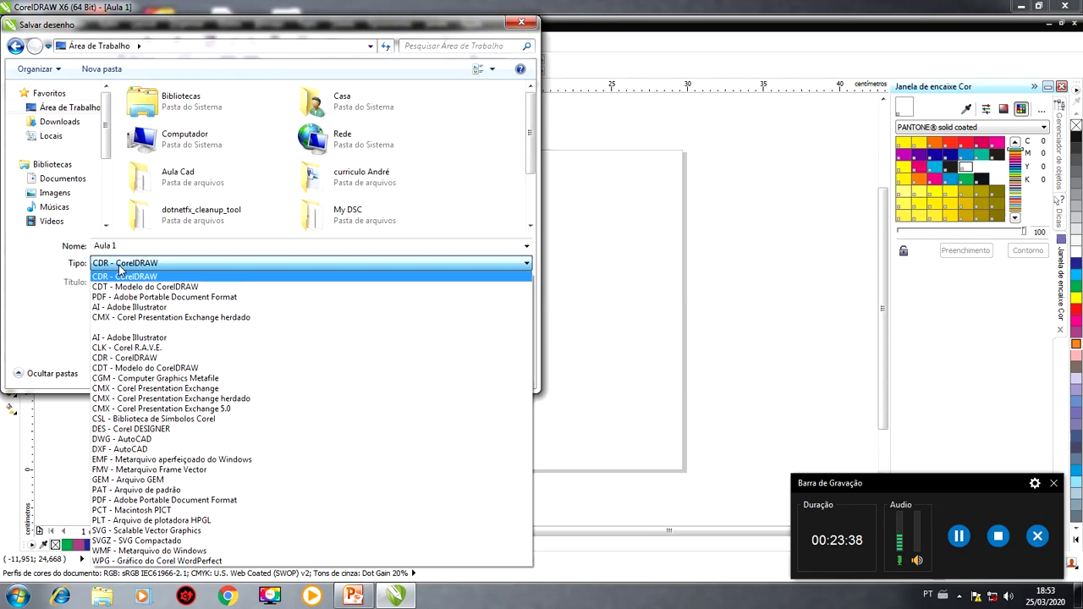
left_click(119, 269)
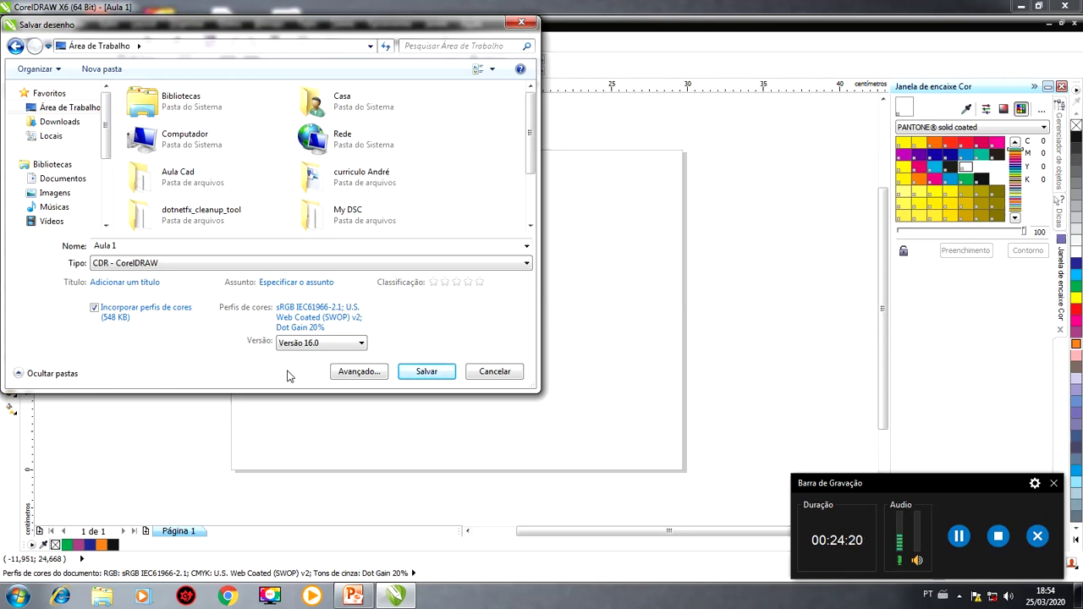
left_click(362, 346)
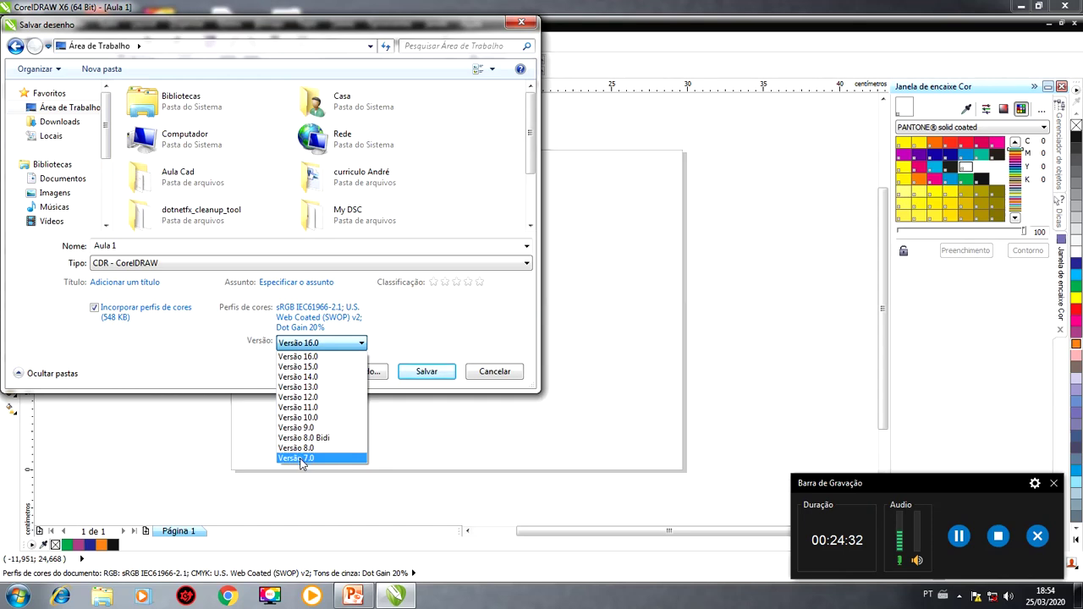
left_click(302, 458)
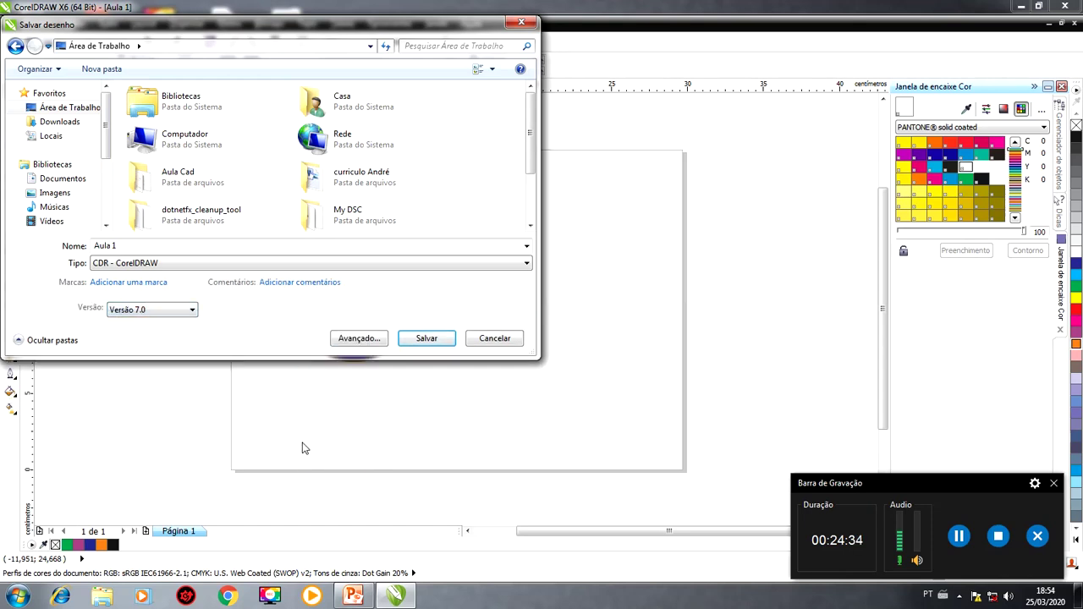
left_click(430, 340)
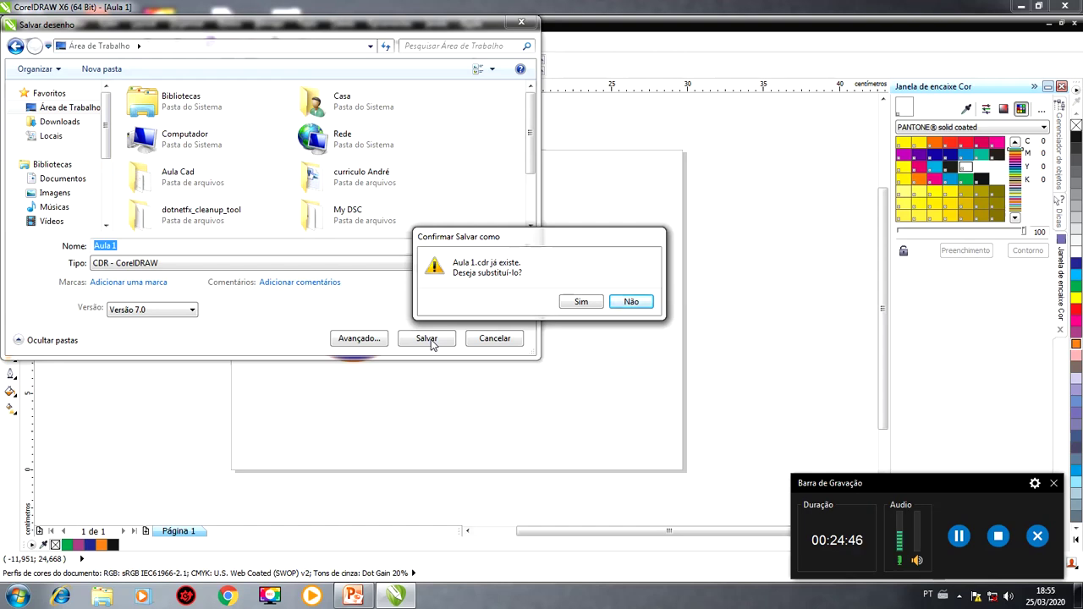
left_click(581, 302)
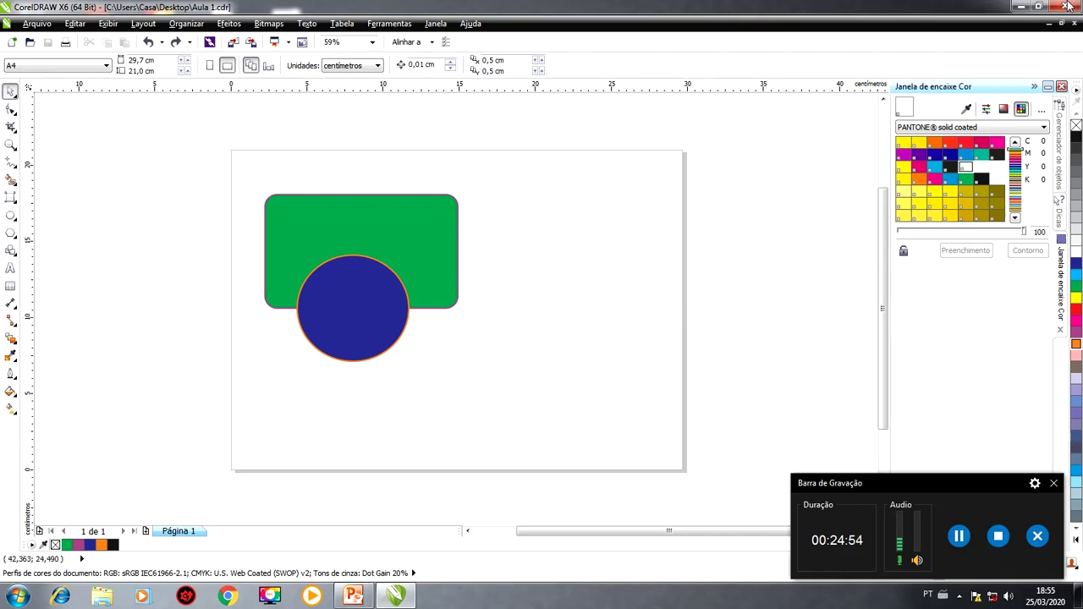
Check the saved Aula 1 file on the desktop, return to CorelDRAW and close the program.
left_click(1018, 7)
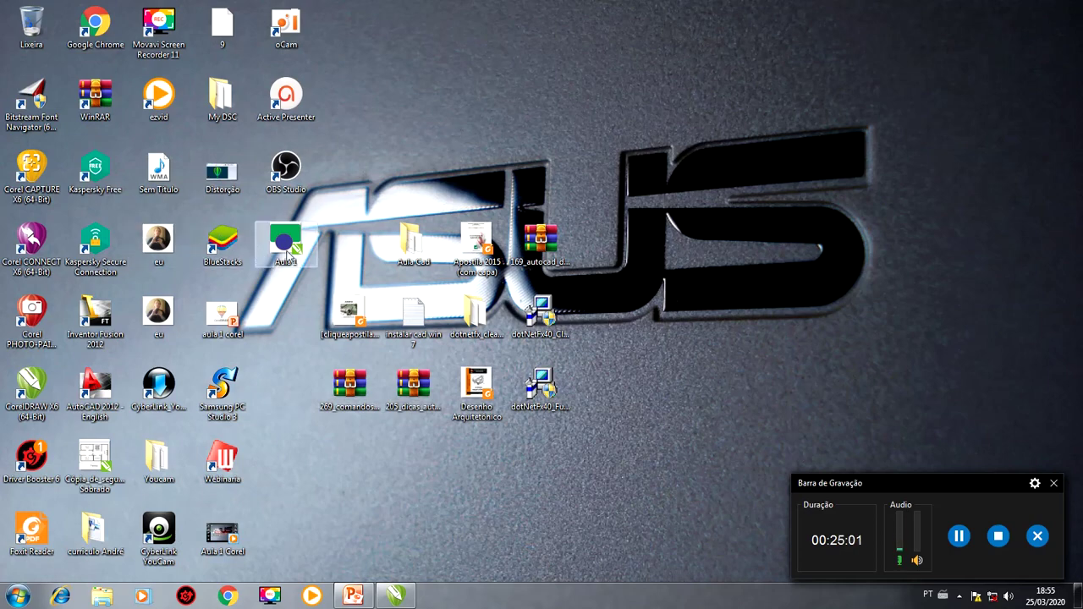
left_click(394, 598)
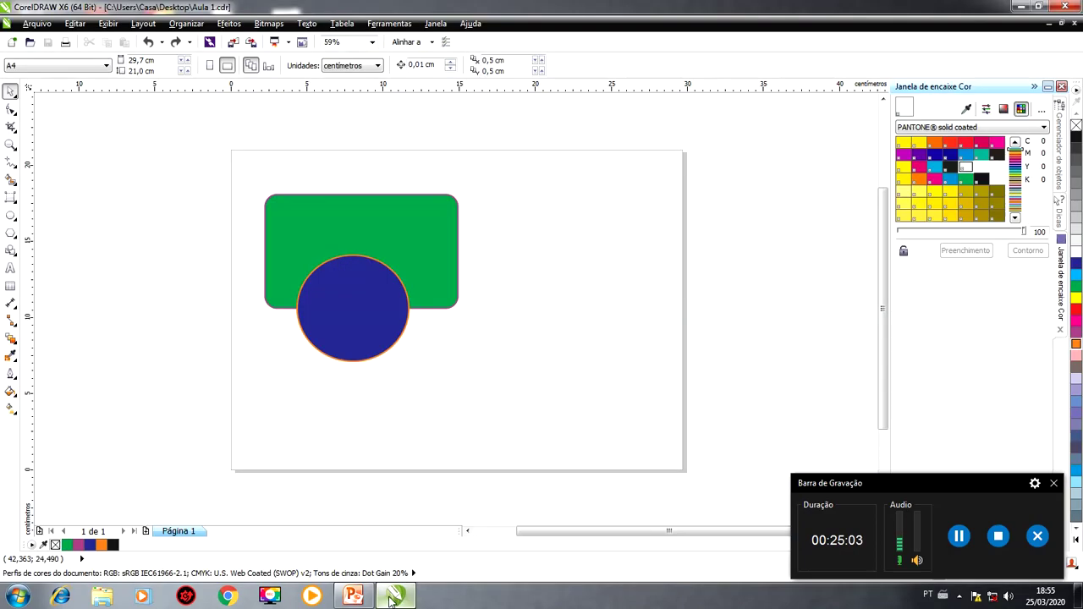
left_click(1063, 6)
left_click(1064, 7)
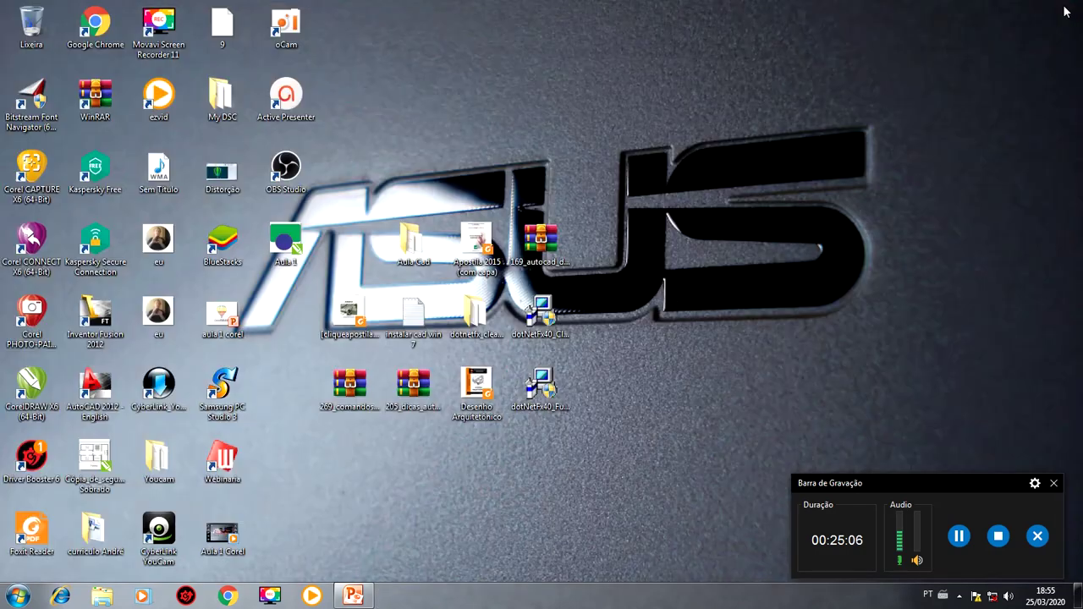